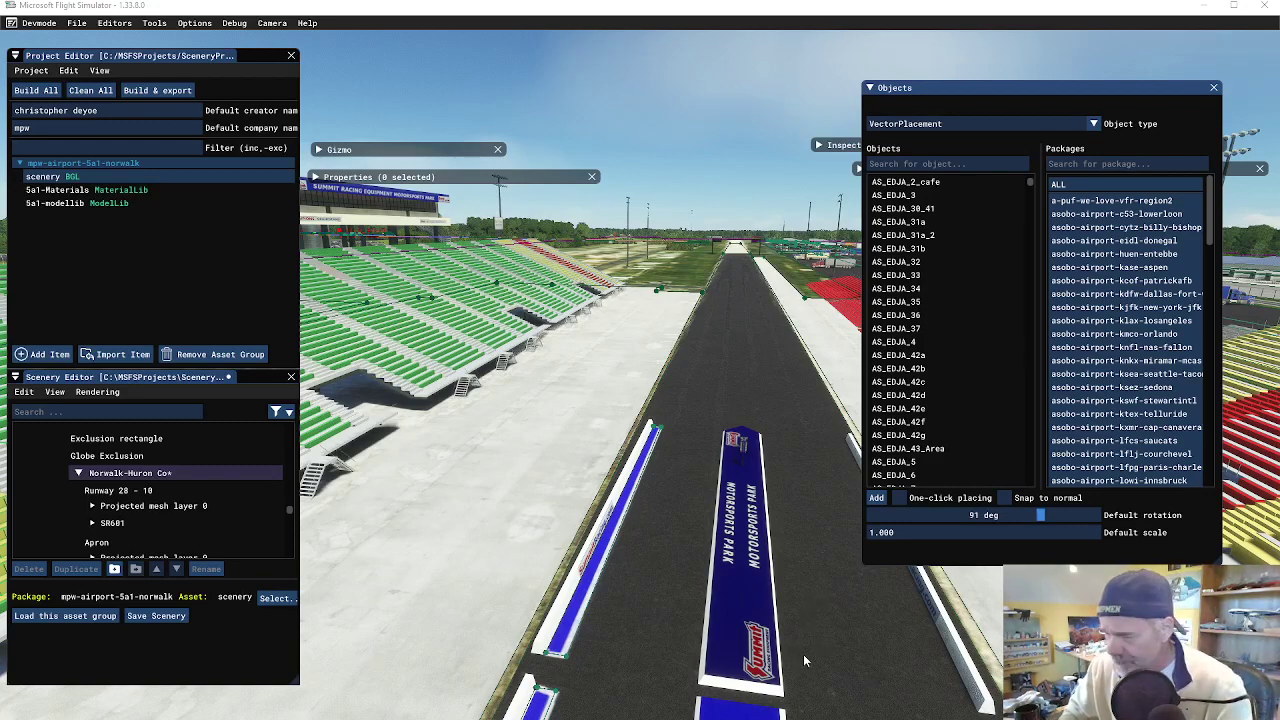
Step: Search the vector placement objects for "concrete" and choose Fence_Concrete04_Little with one-click placing enabled
key("s")
key("d")
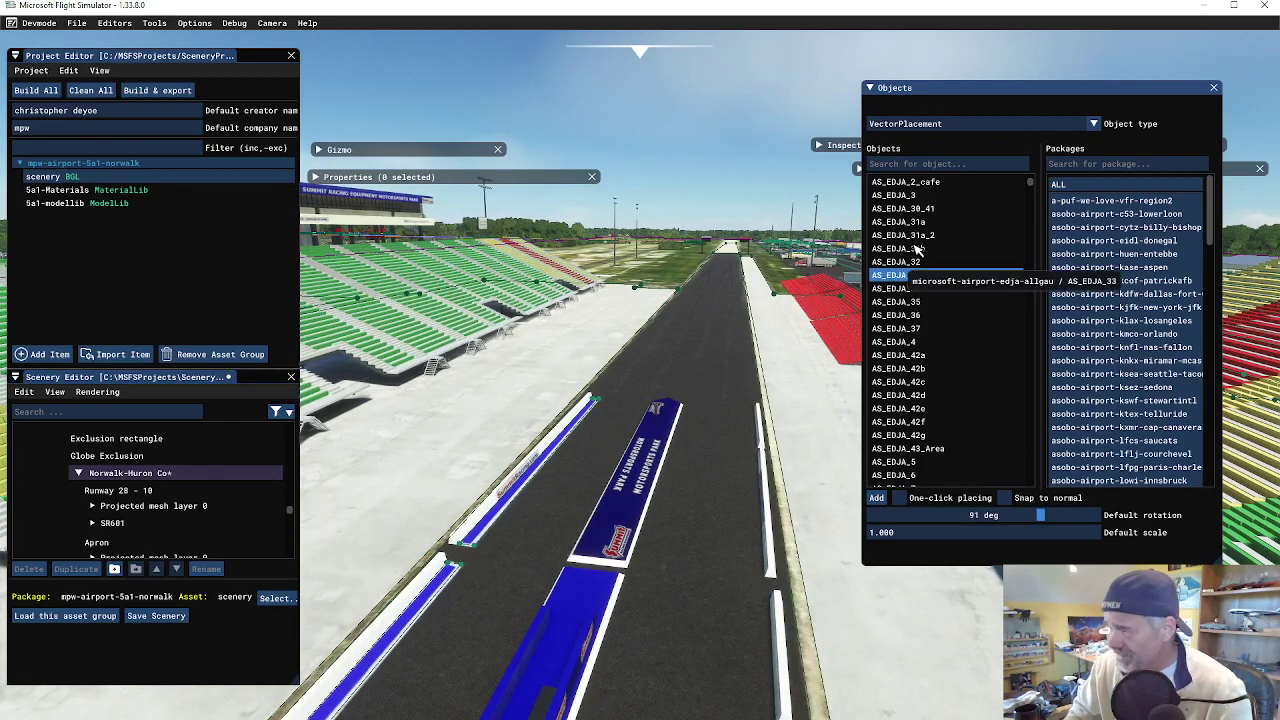
left_click(920, 164)
type("con")
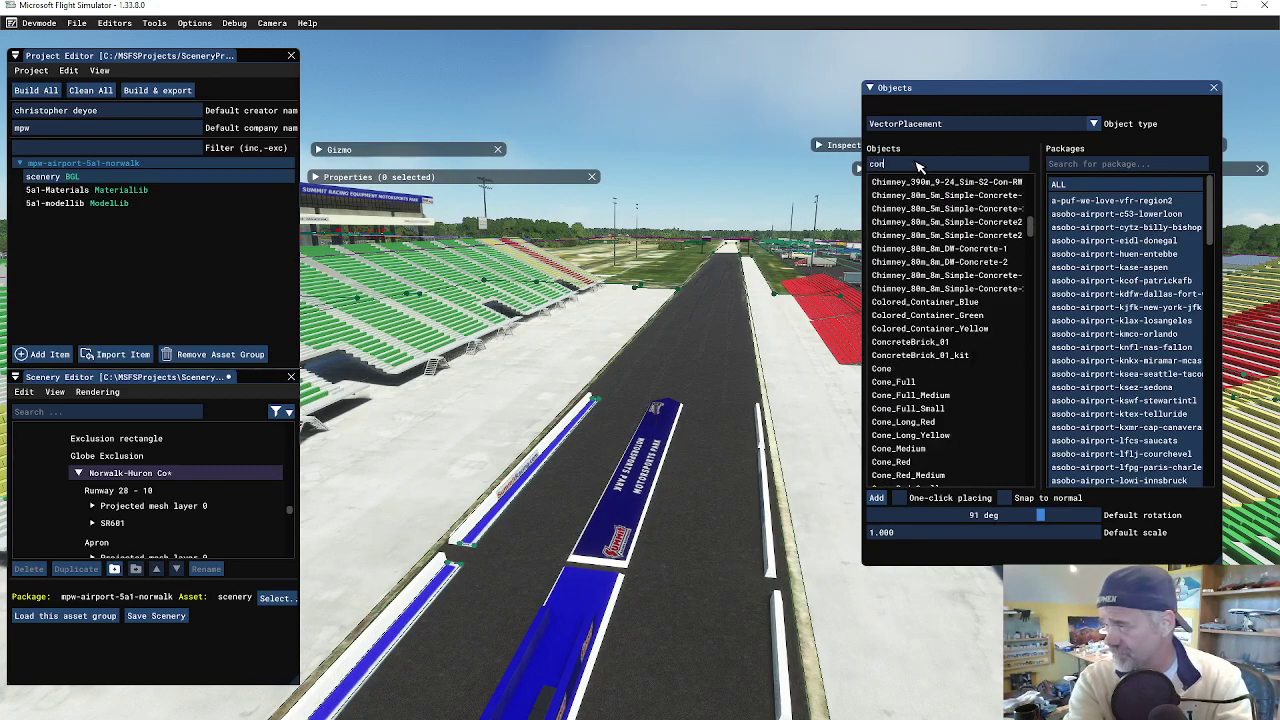
type("crete")
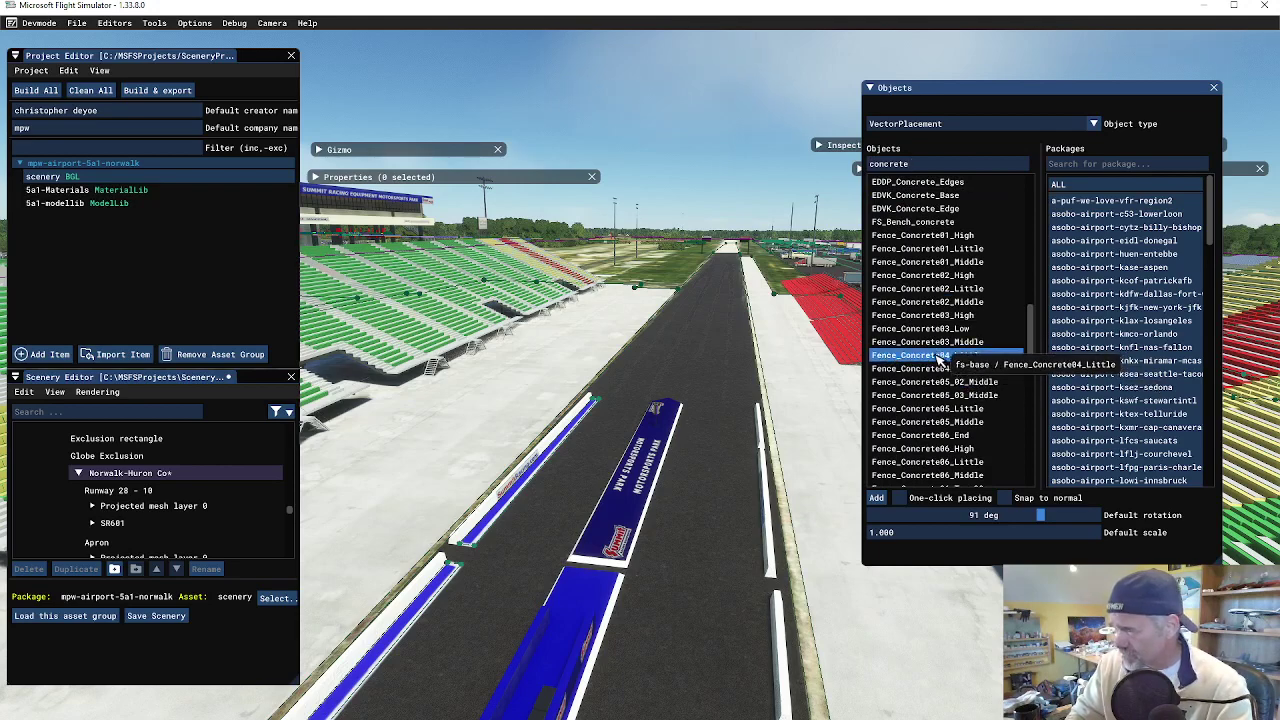
left_click(899, 498)
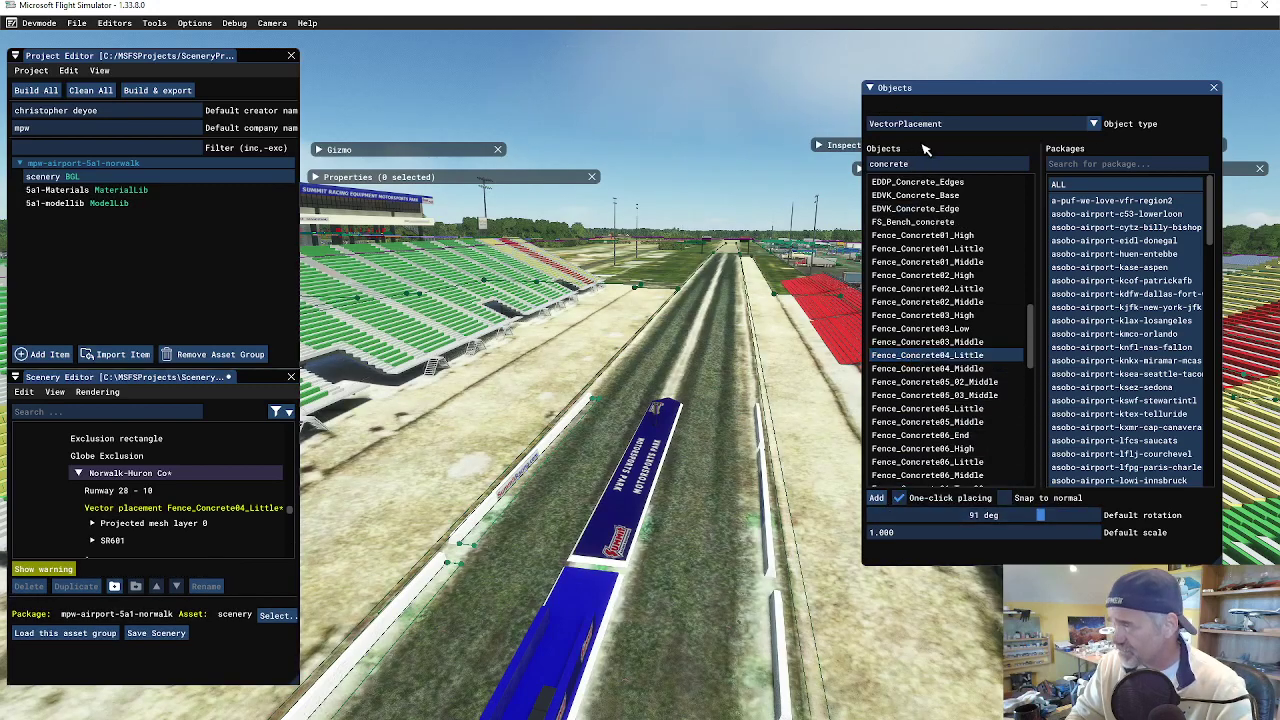
Step: Change the object type to Scenery, include all packages, search for "concrete" and choose Fence_Concrete04_Little
left_click(1094, 124)
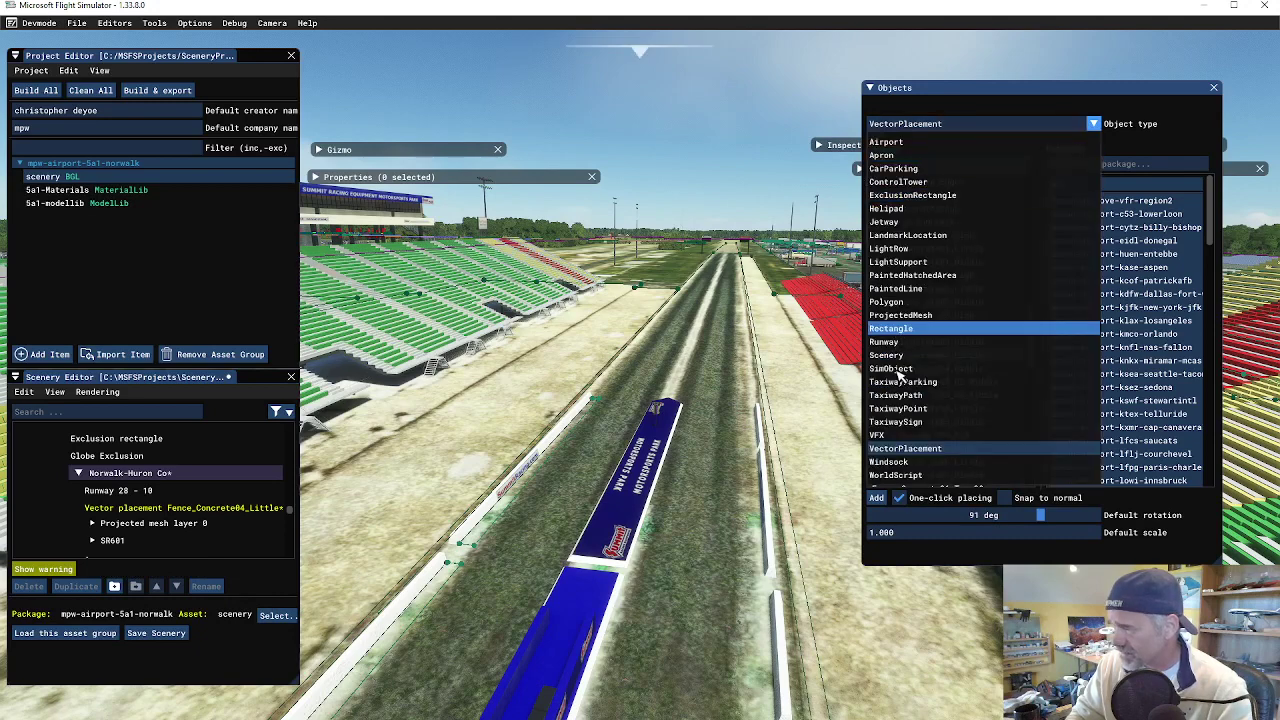
left_click(886, 355)
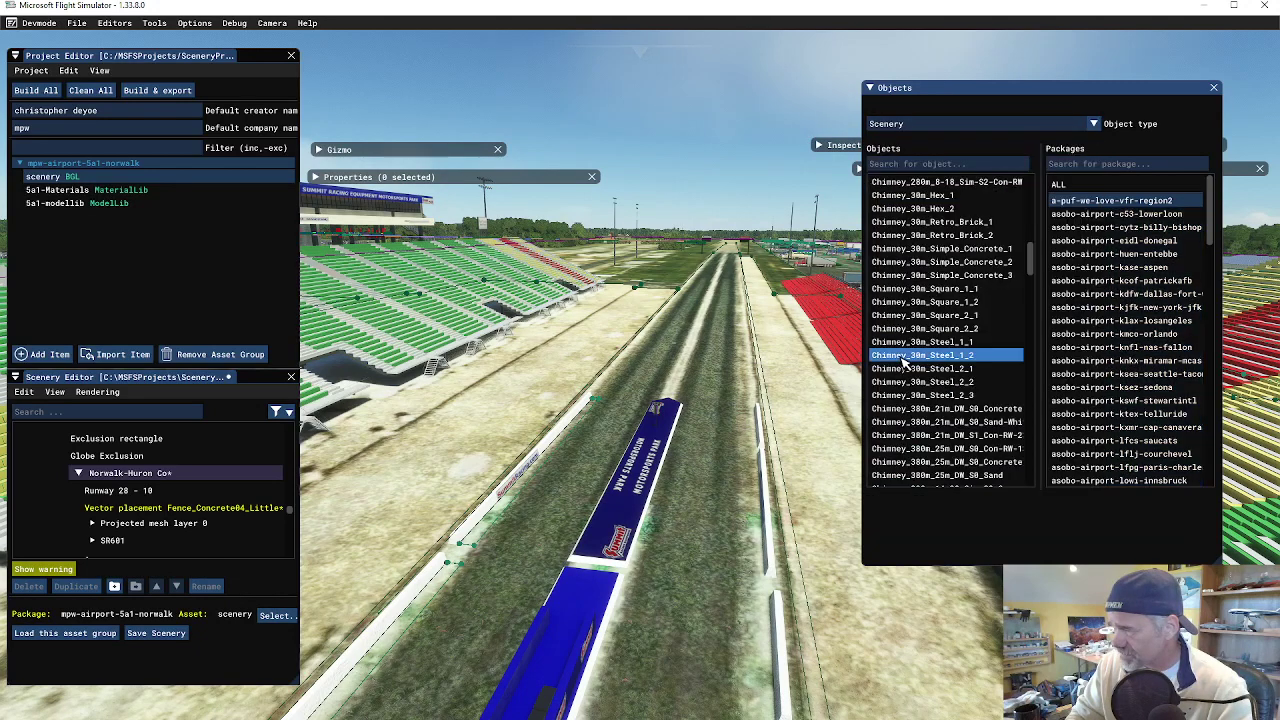
left_click(901, 163)
type("concre")
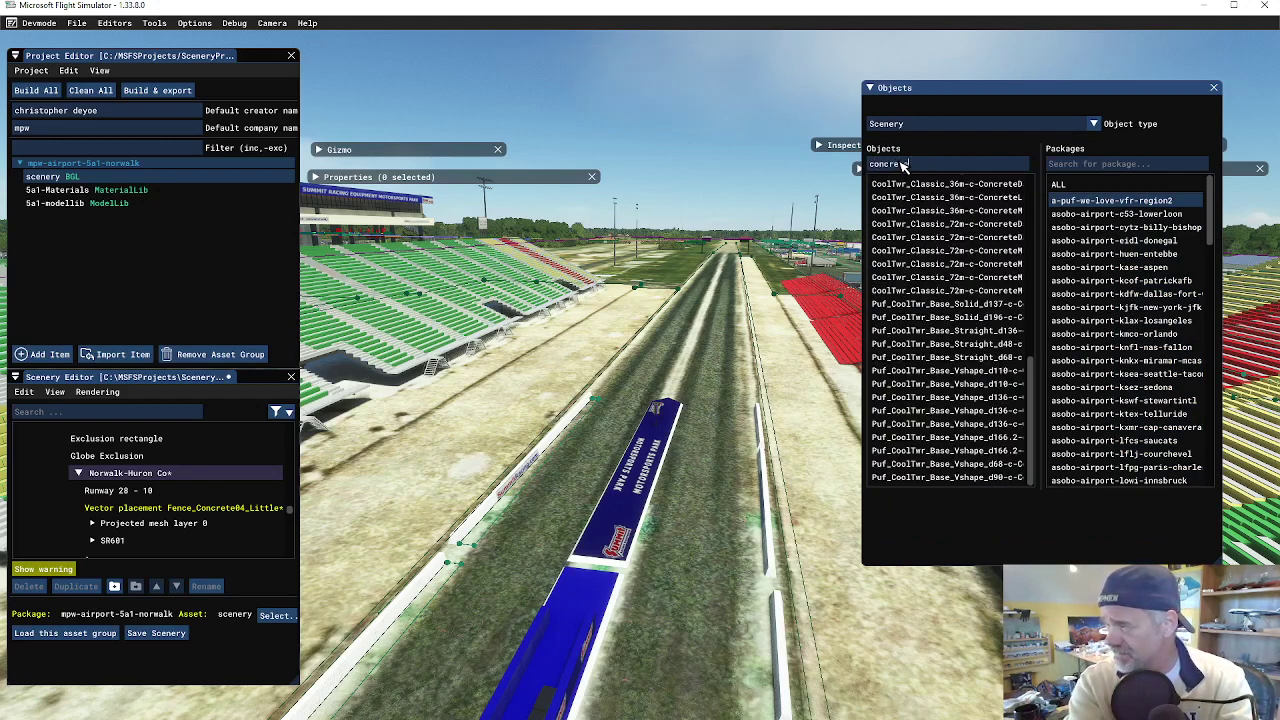
type("te")
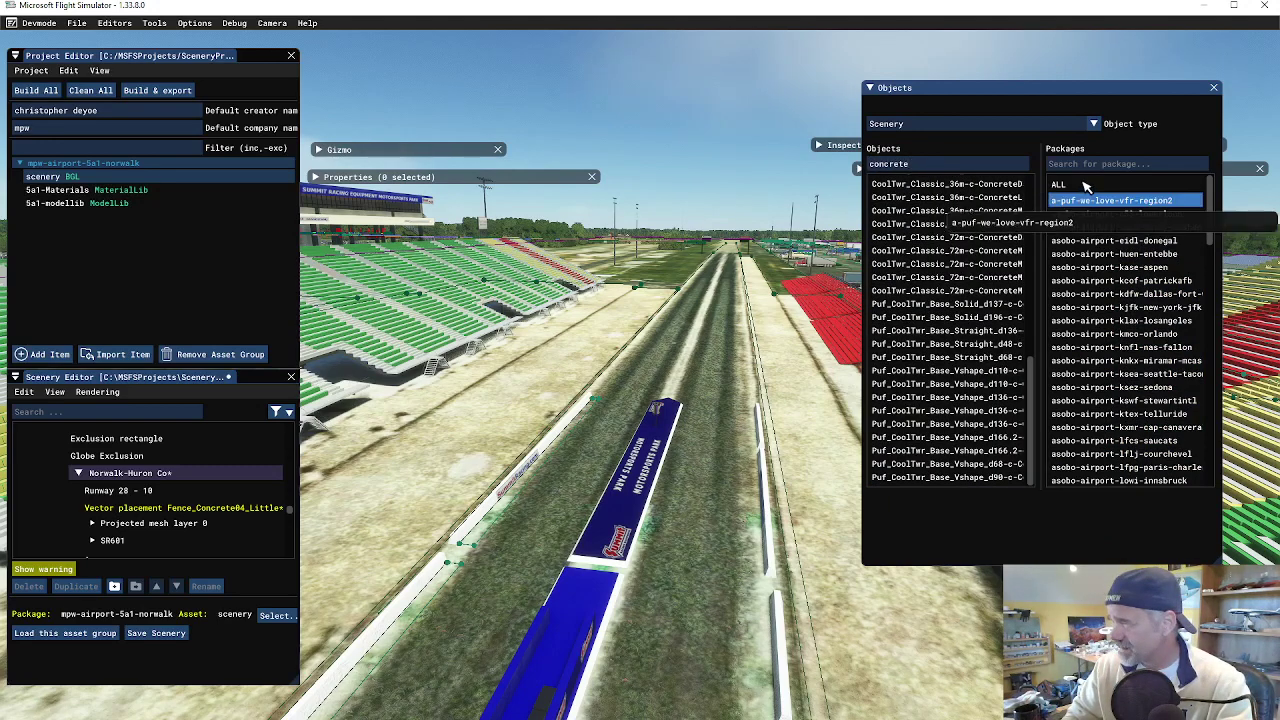
left_click(1058, 184)
scroll(928, 357, "down", 3)
left_click(930, 384)
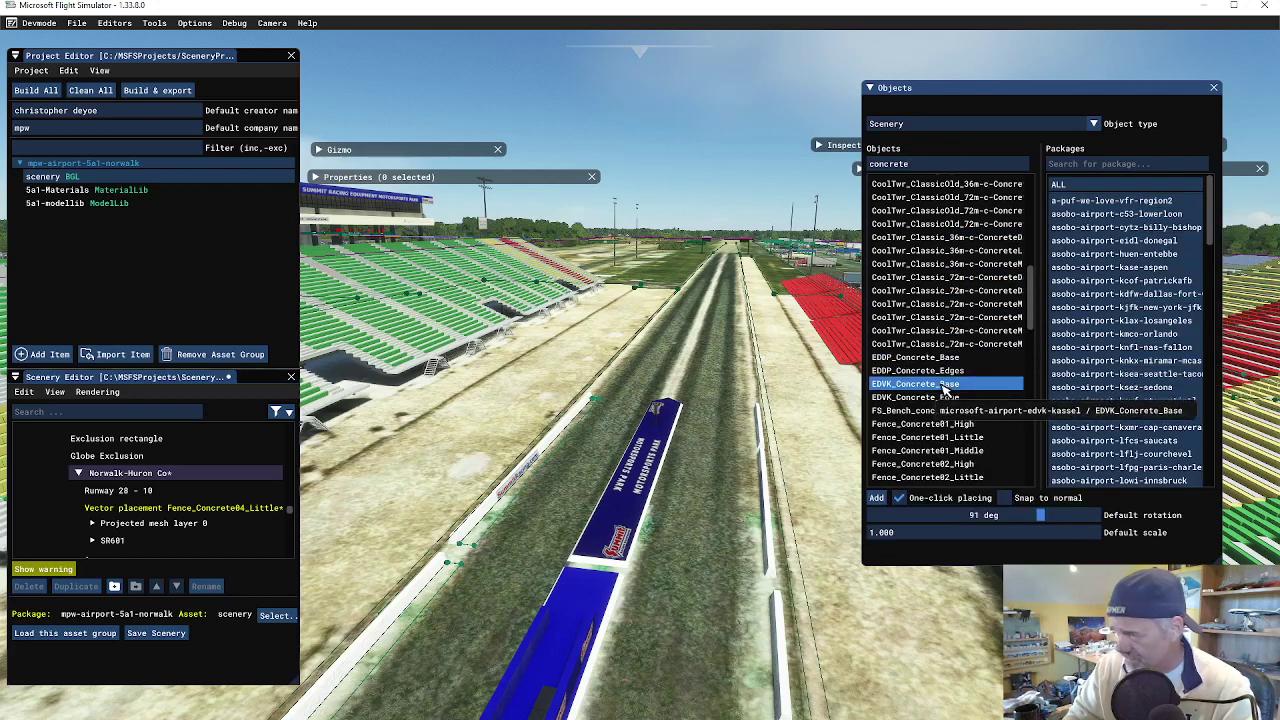
left_click(935, 437)
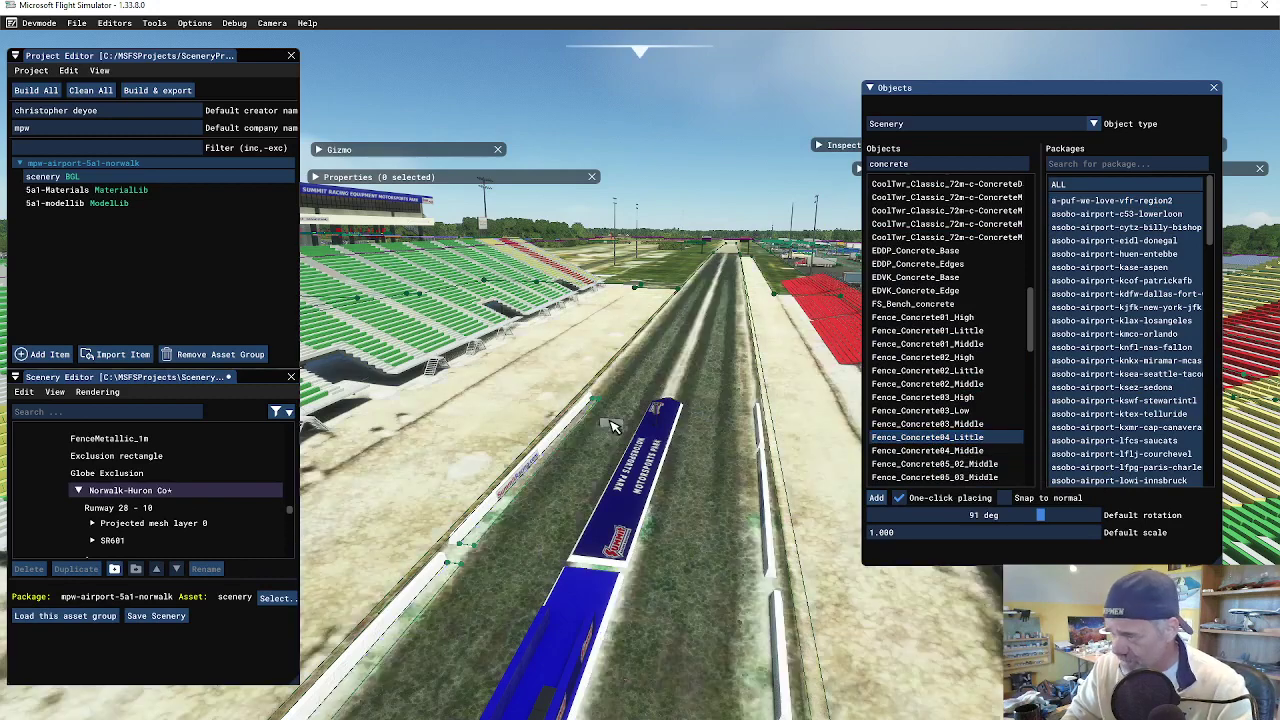
Step: Place a trial Fence_Concrete04_Little at 5 deg rotation past the blue-striped wall's far end, delete it and disable one-click placing
key("w")
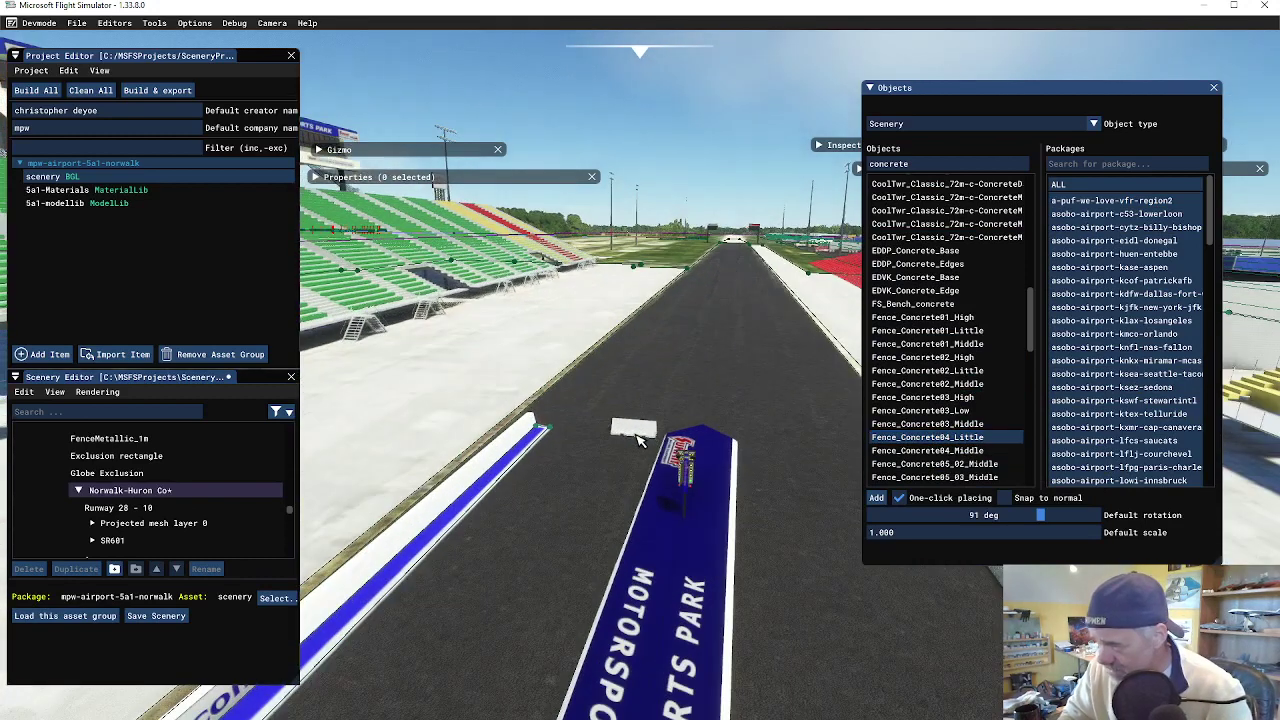
key("w")
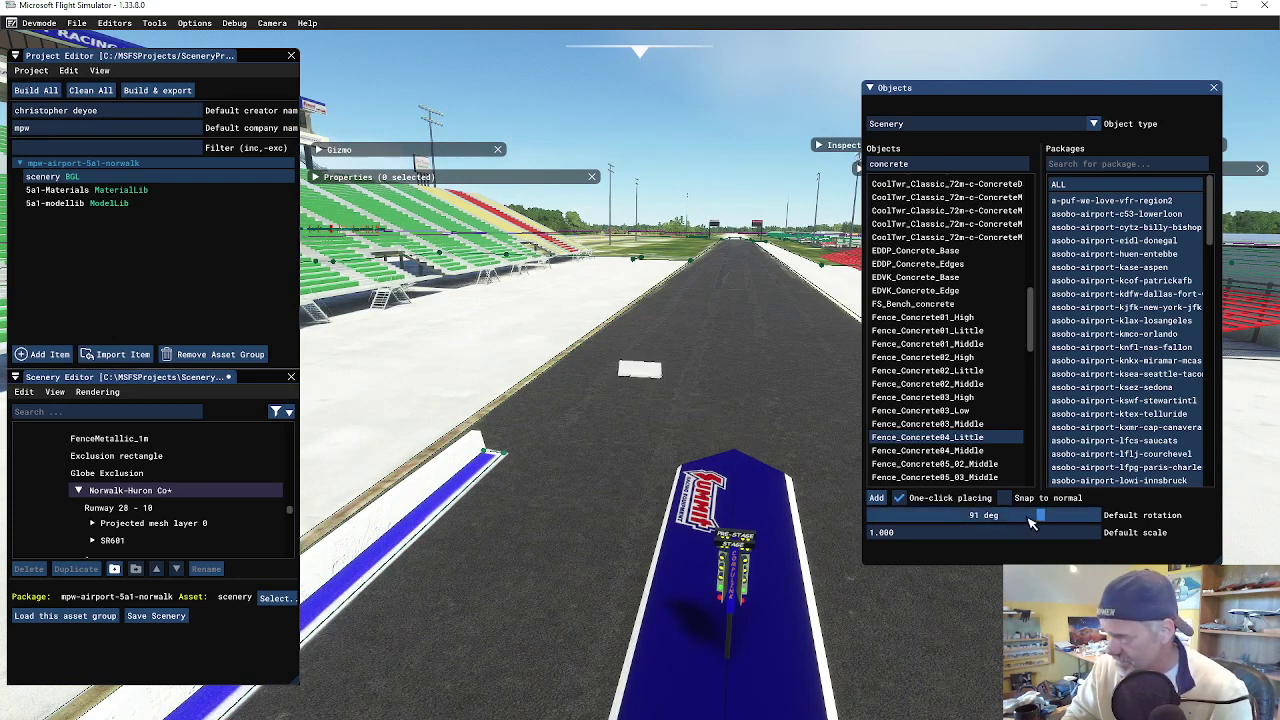
left_click_drag(1041, 516, 979, 523)
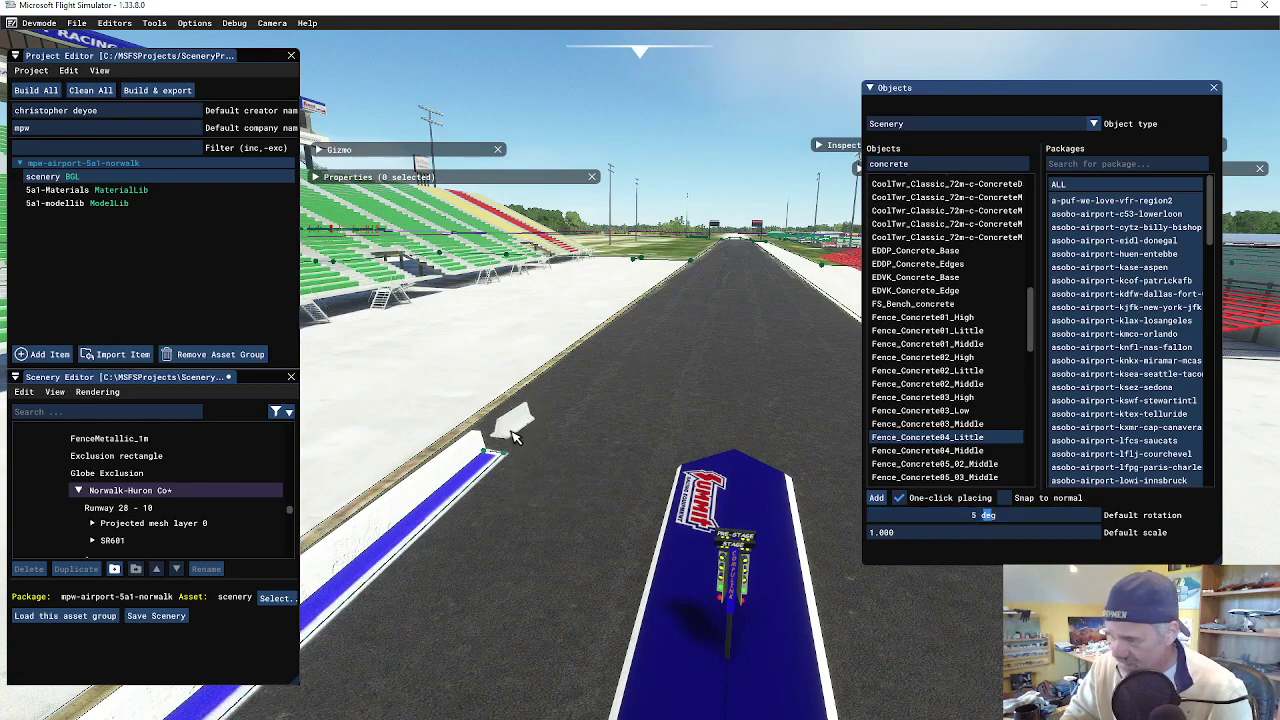
left_click(512, 440)
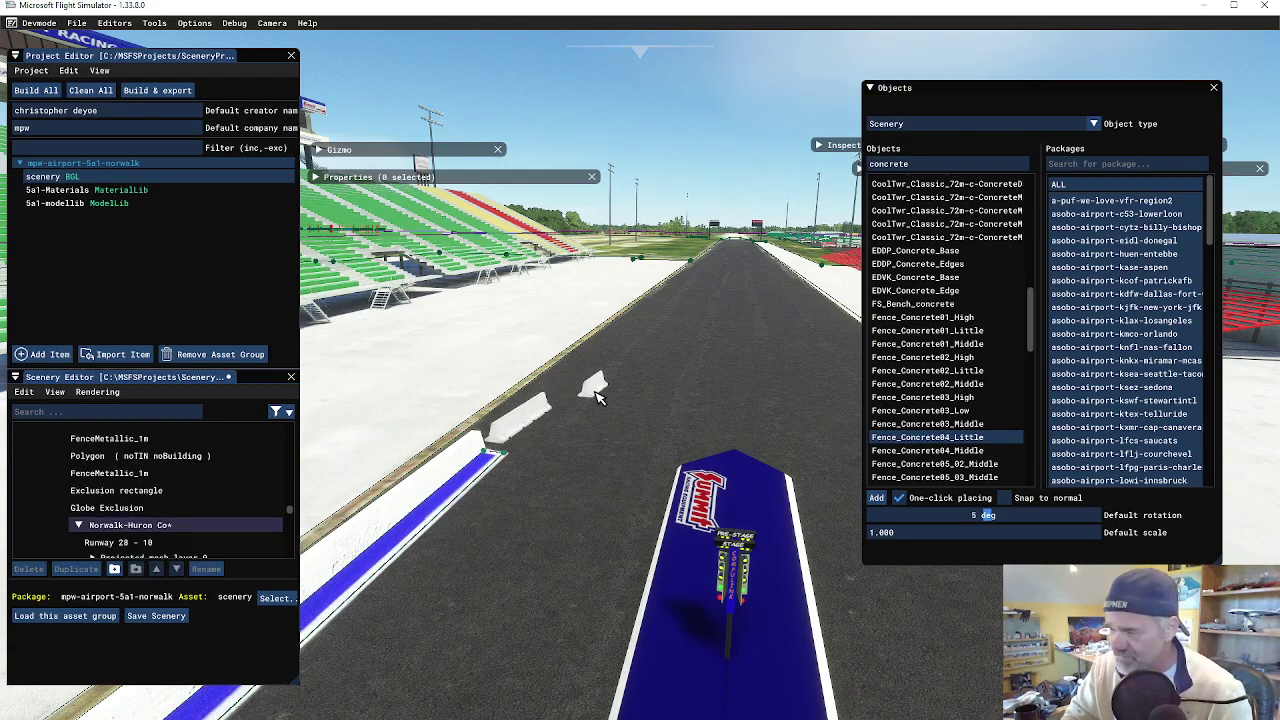
key("Delete")
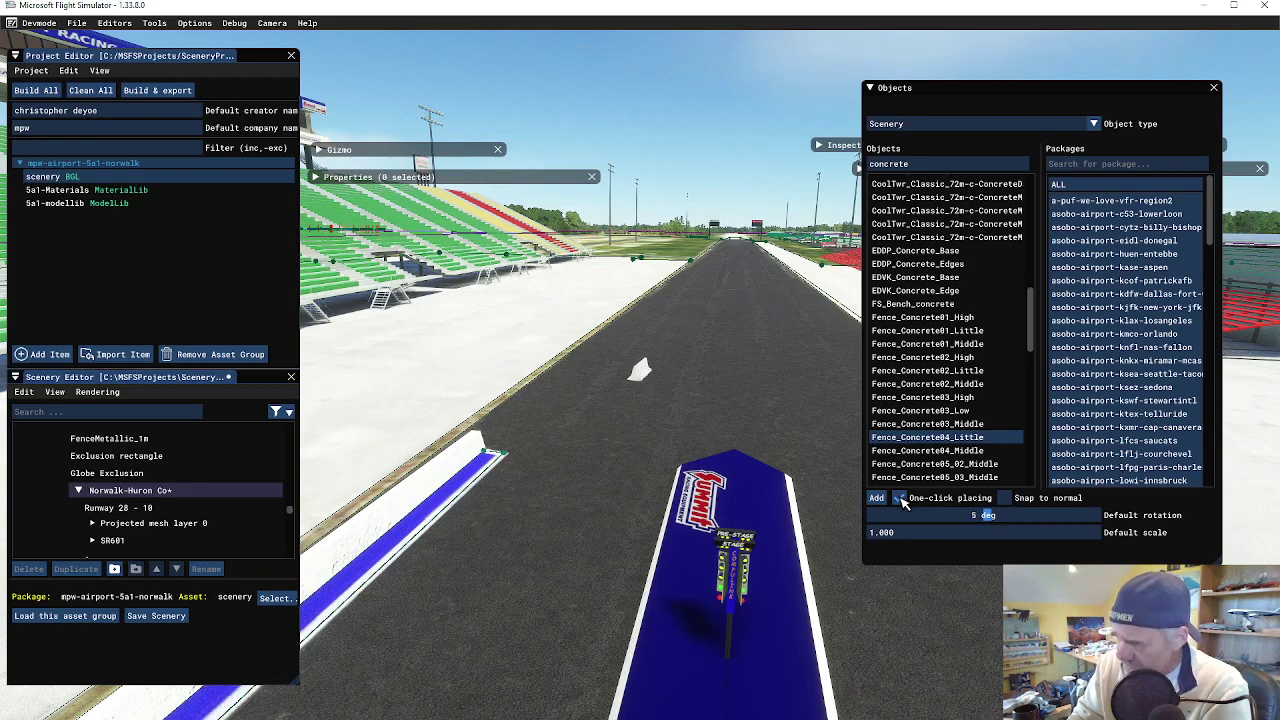
left_click(901, 500)
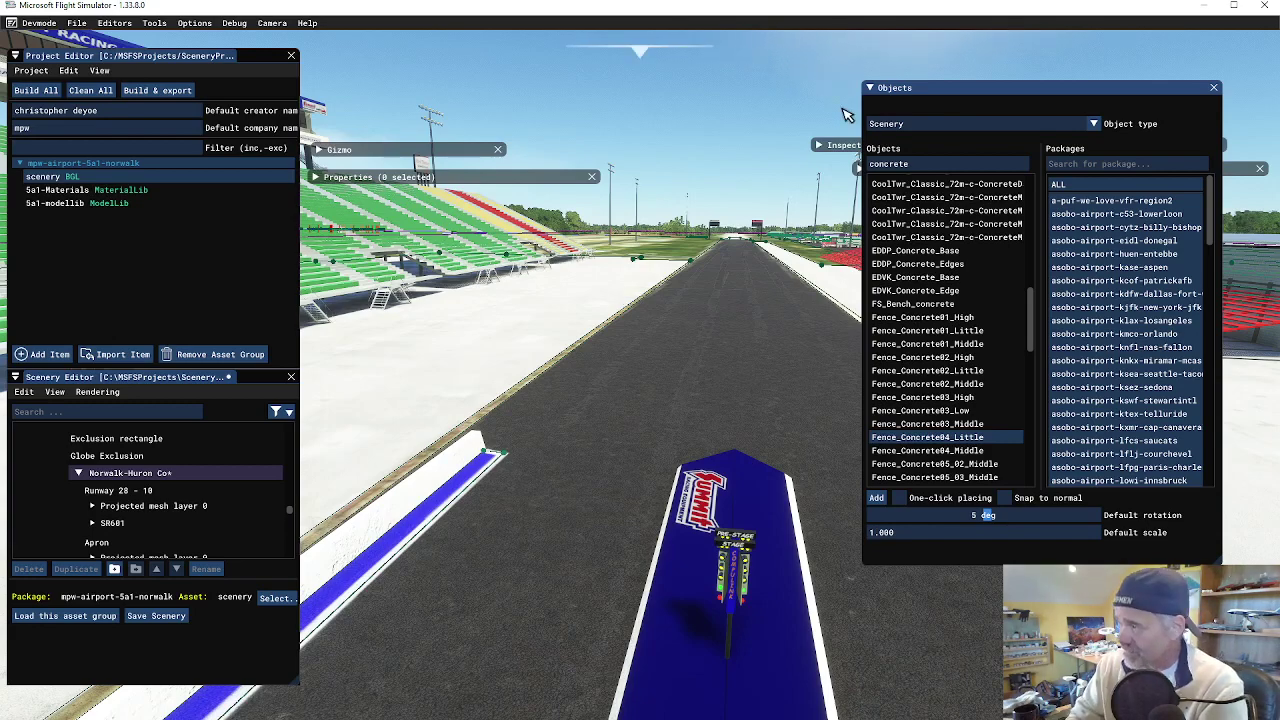
Step: Change the object type to VectorPlacement, include all packages, search for "concrete" and choose Fence_Concrete04_Little
left_click(1094, 124)
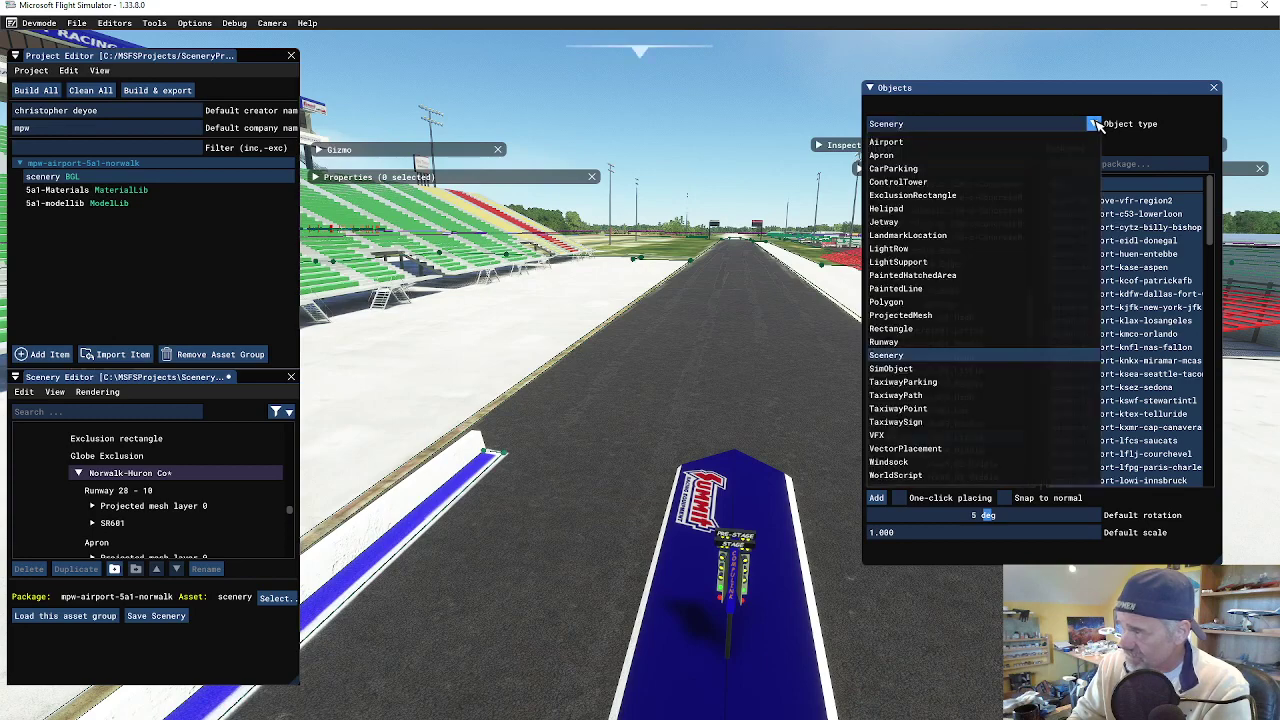
left_click(905, 448)
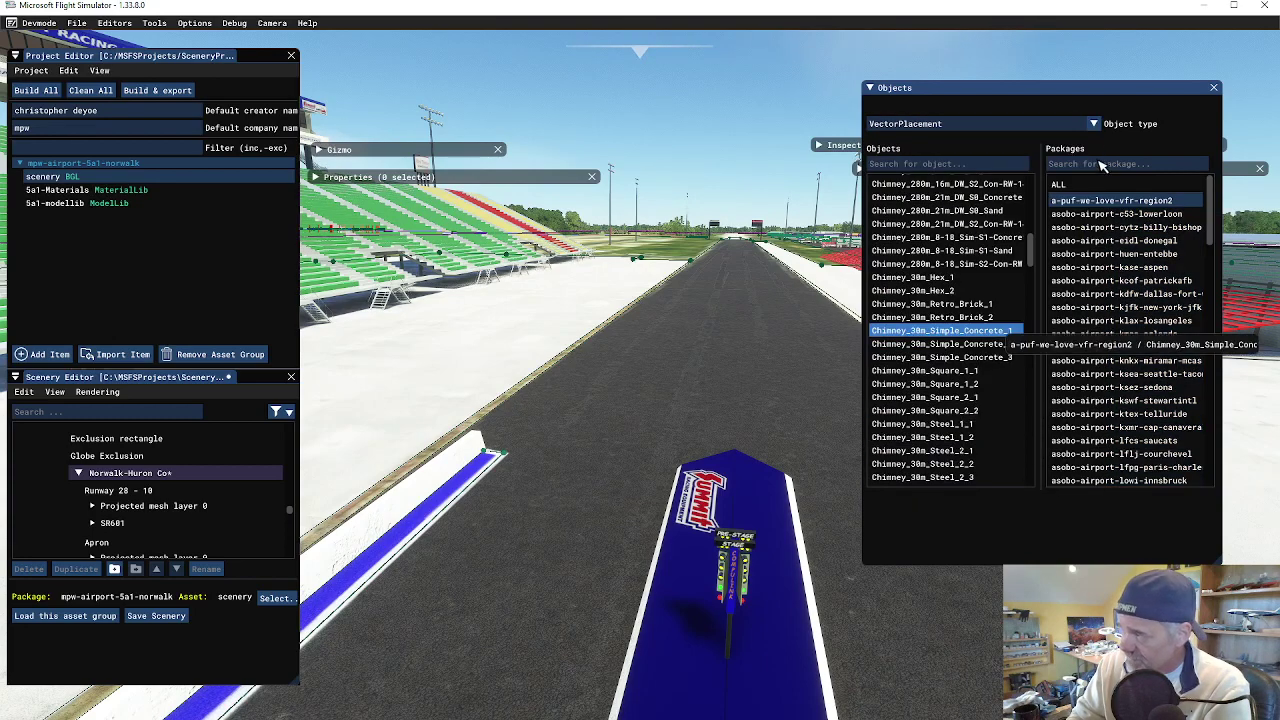
left_click(1062, 185)
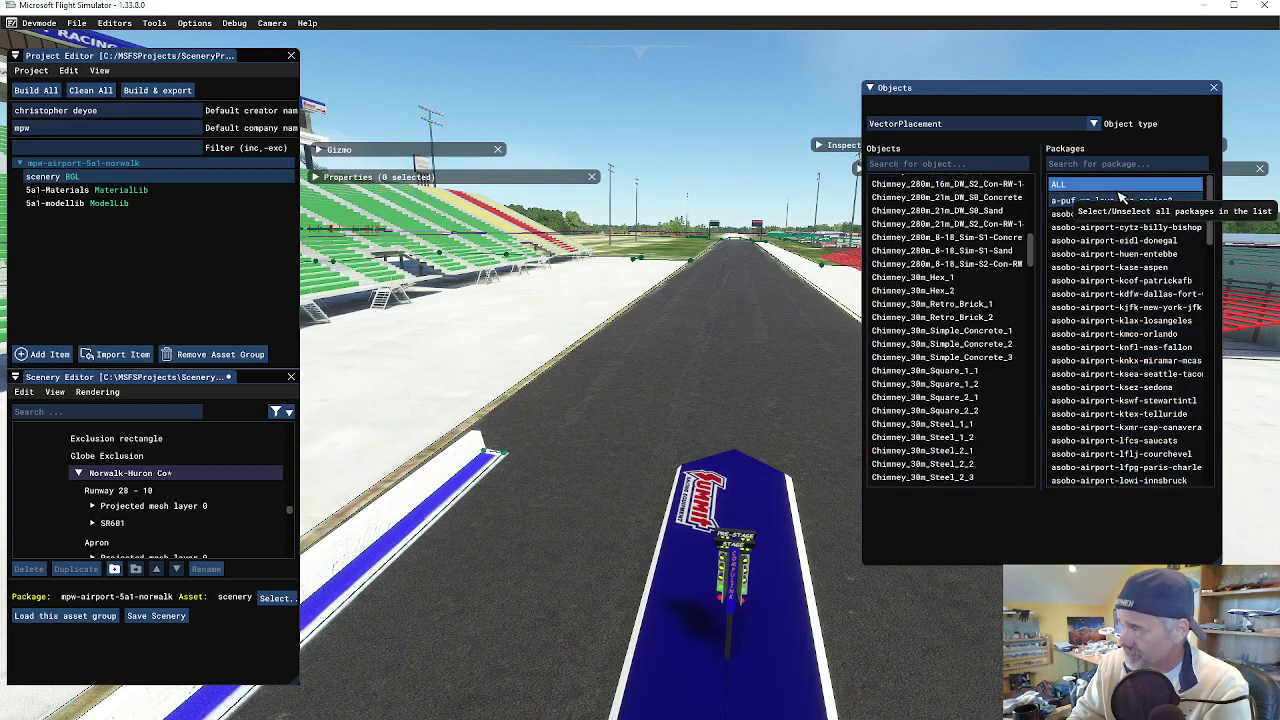
left_click(1065, 188)
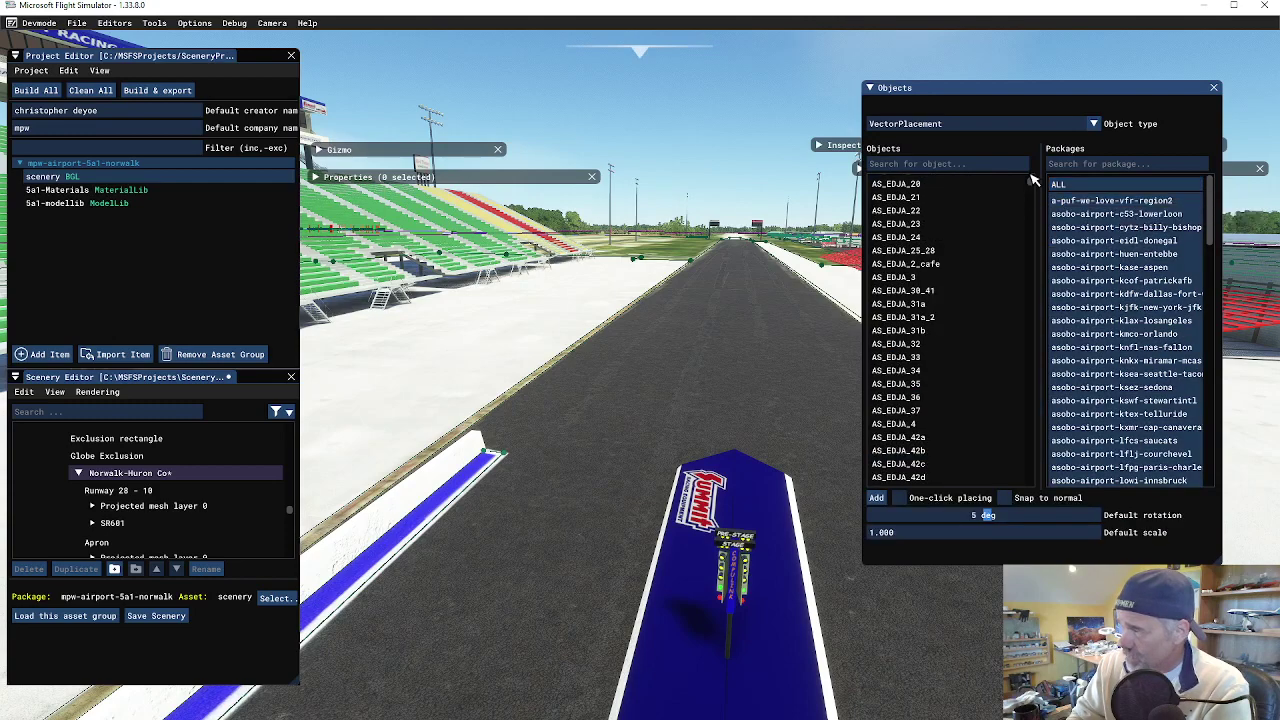
left_click(902, 166)
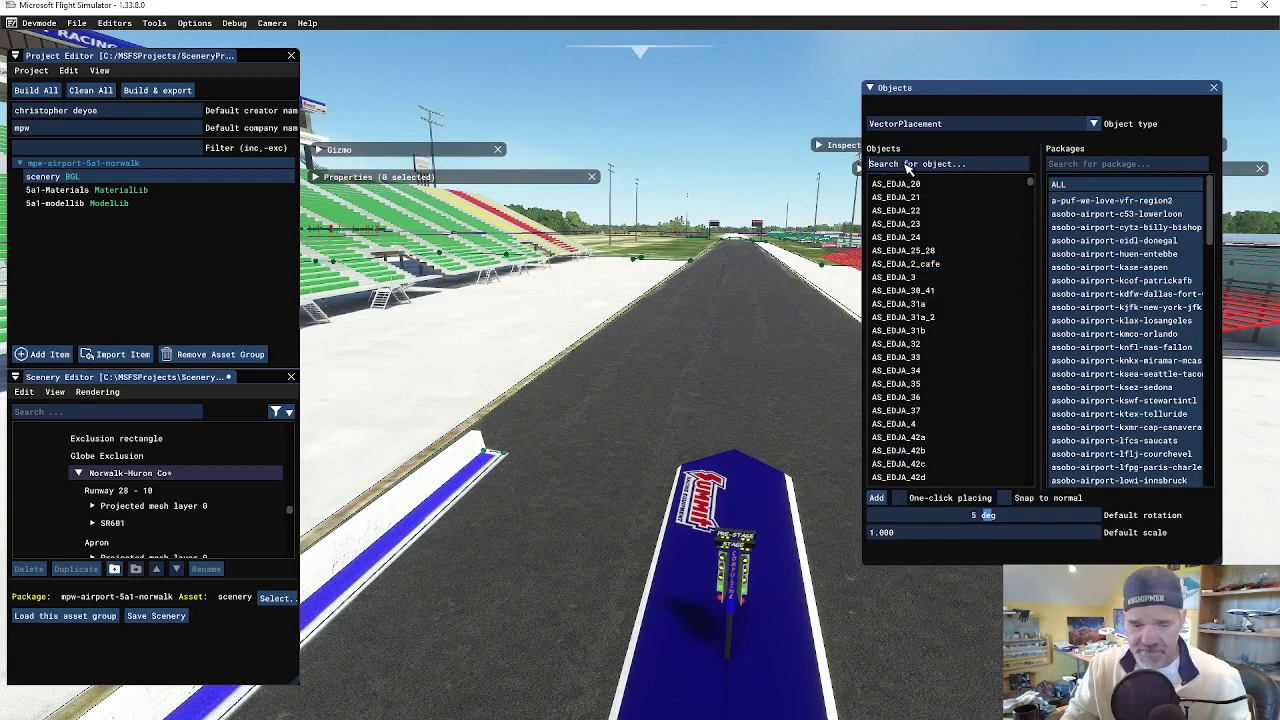
type("concrete")
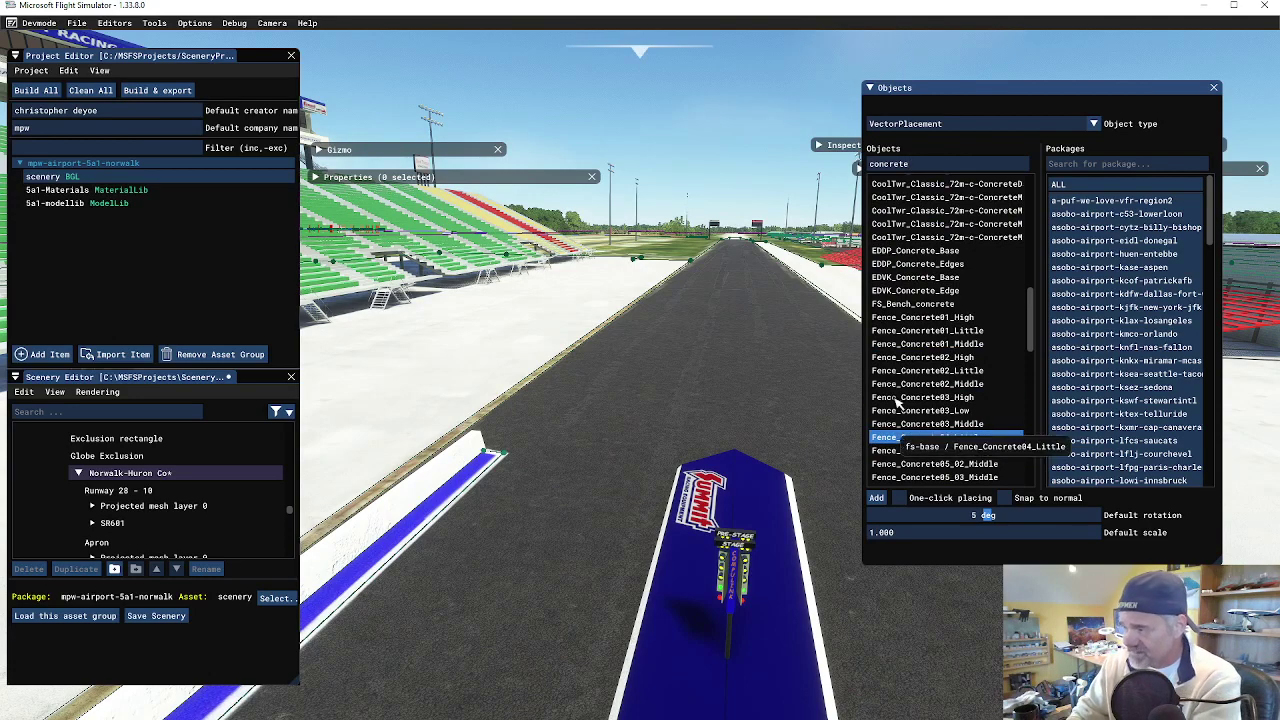
Step: Add a Fence_Concrete04_Little vector placement and set its first point at the grandstand-side wall's far end on the track edge
left_click(877, 498)
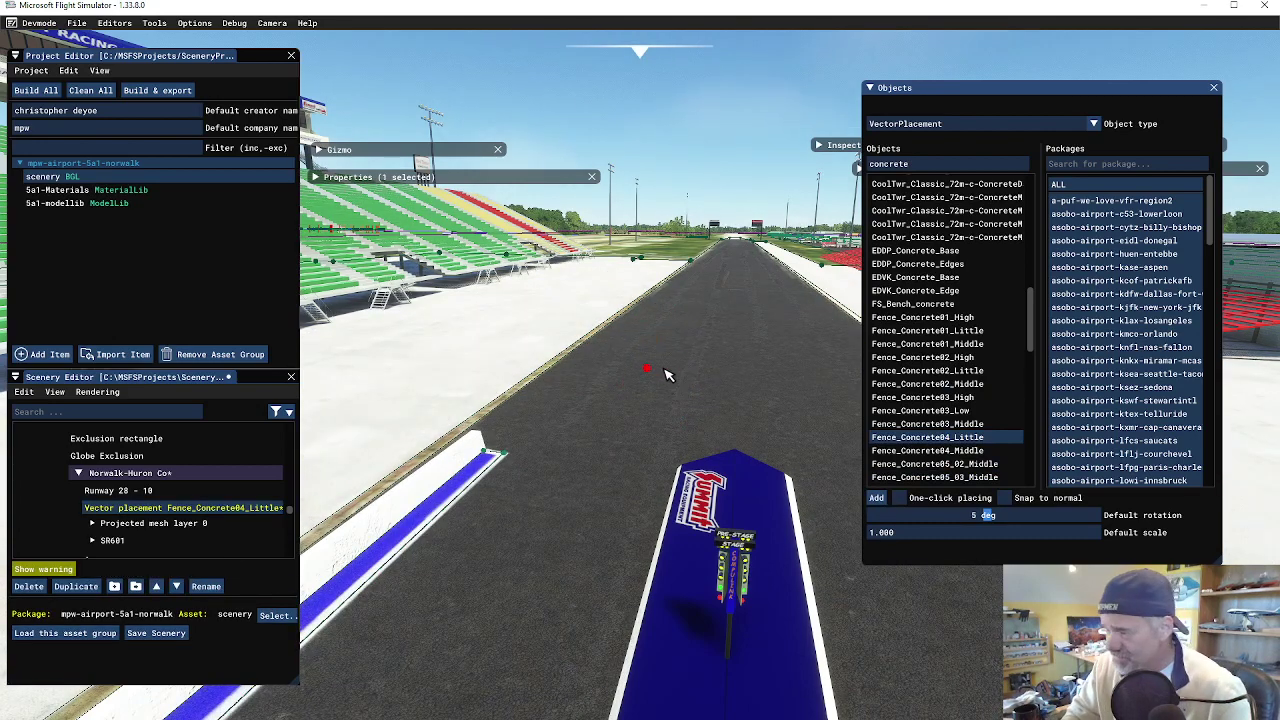
key("w")
key("a")
key("s")
key("r")
right_click_drag(668, 353, 691, 453)
key("s")
key("s")
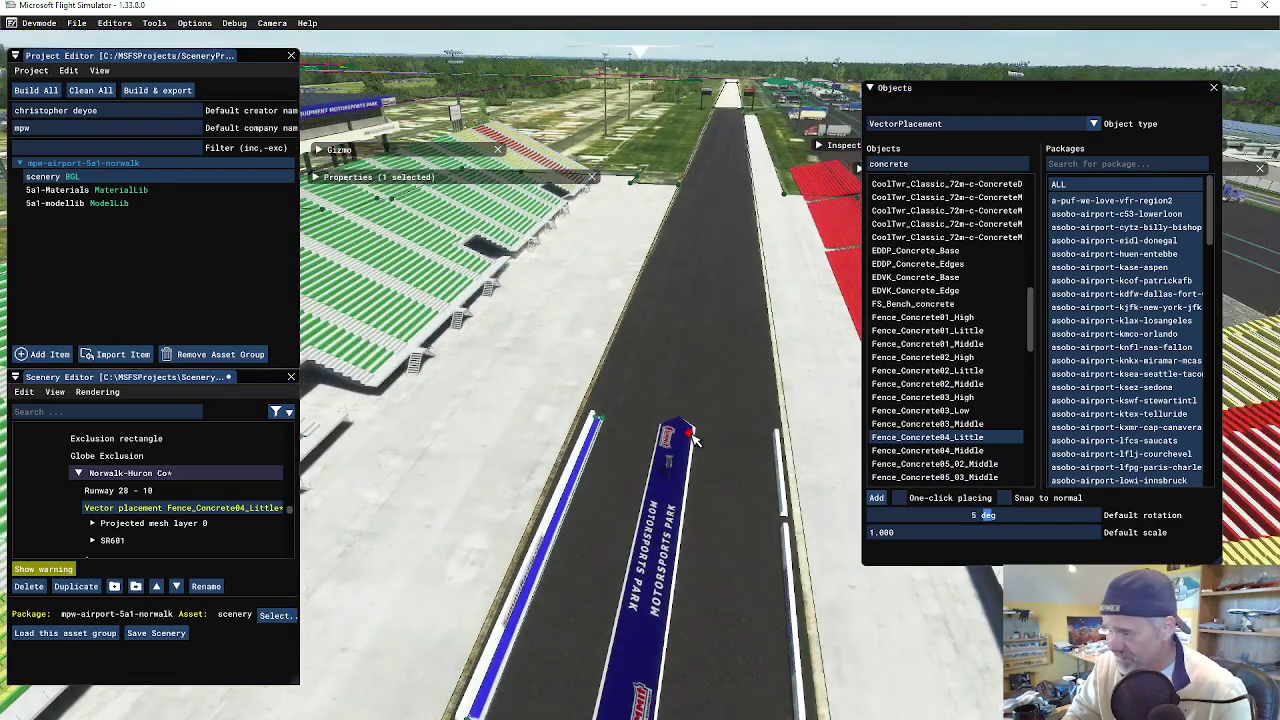
key("a")
key("r")
key("s")
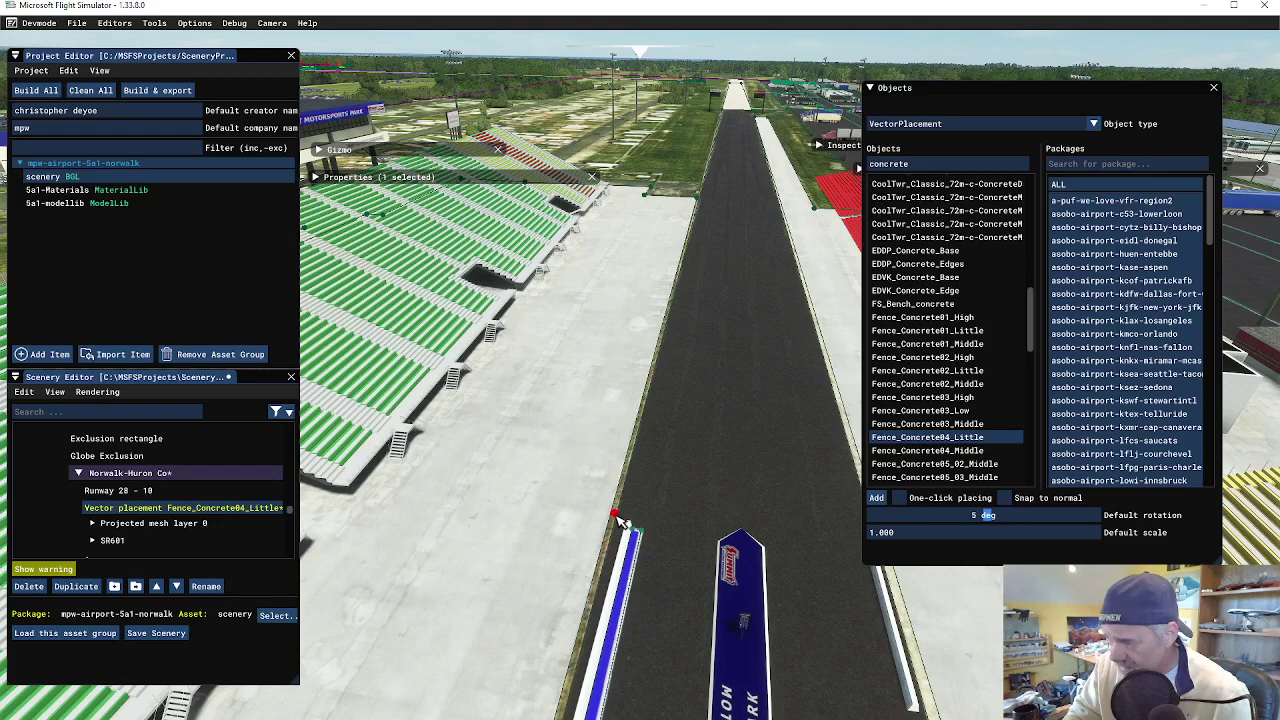
left_click(615, 518)
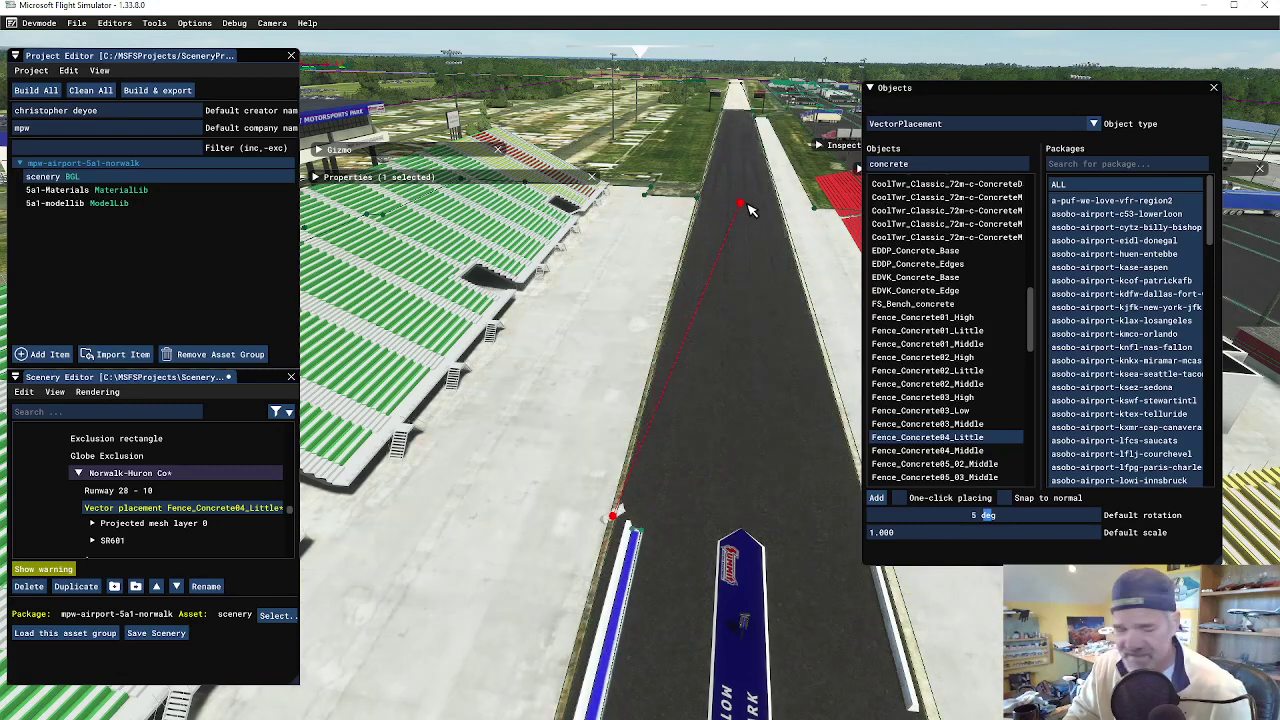
Step: Run the fence line along the track edge to the asphalt corner beside the 3.74 scoreboard and finish drawing it there
left_click(757, 189)
key("w")
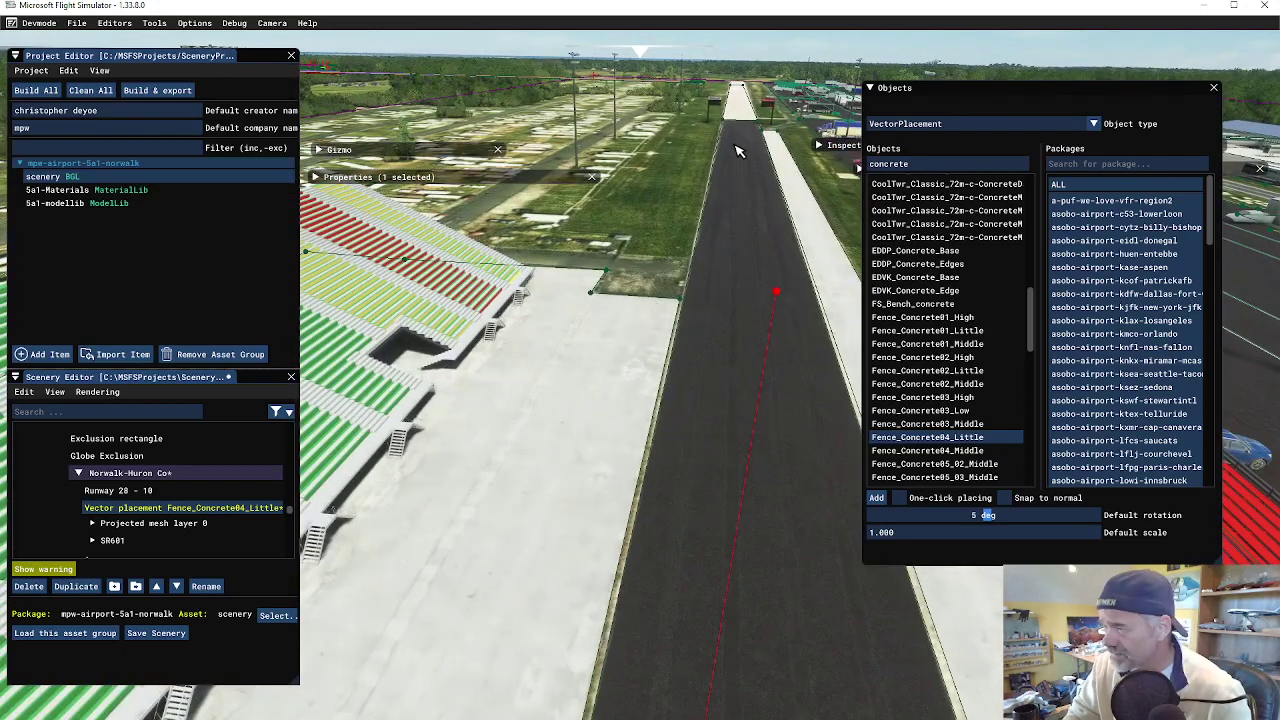
middle_click_drag(739, 152, 649, 649)
middle_click_drag(714, 239, 623, 692)
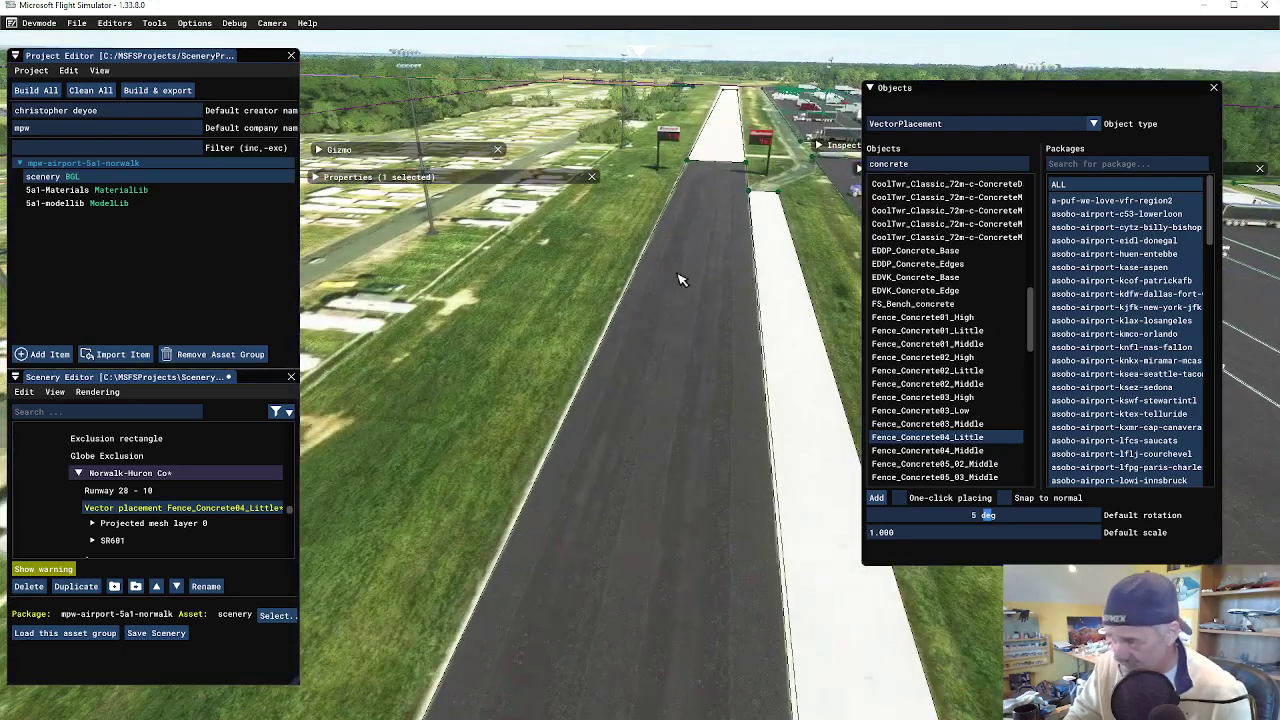
middle_click_drag(685, 276, 640, 712)
middle_click_drag(645, 354, 662, 716)
key("w")
key("w")
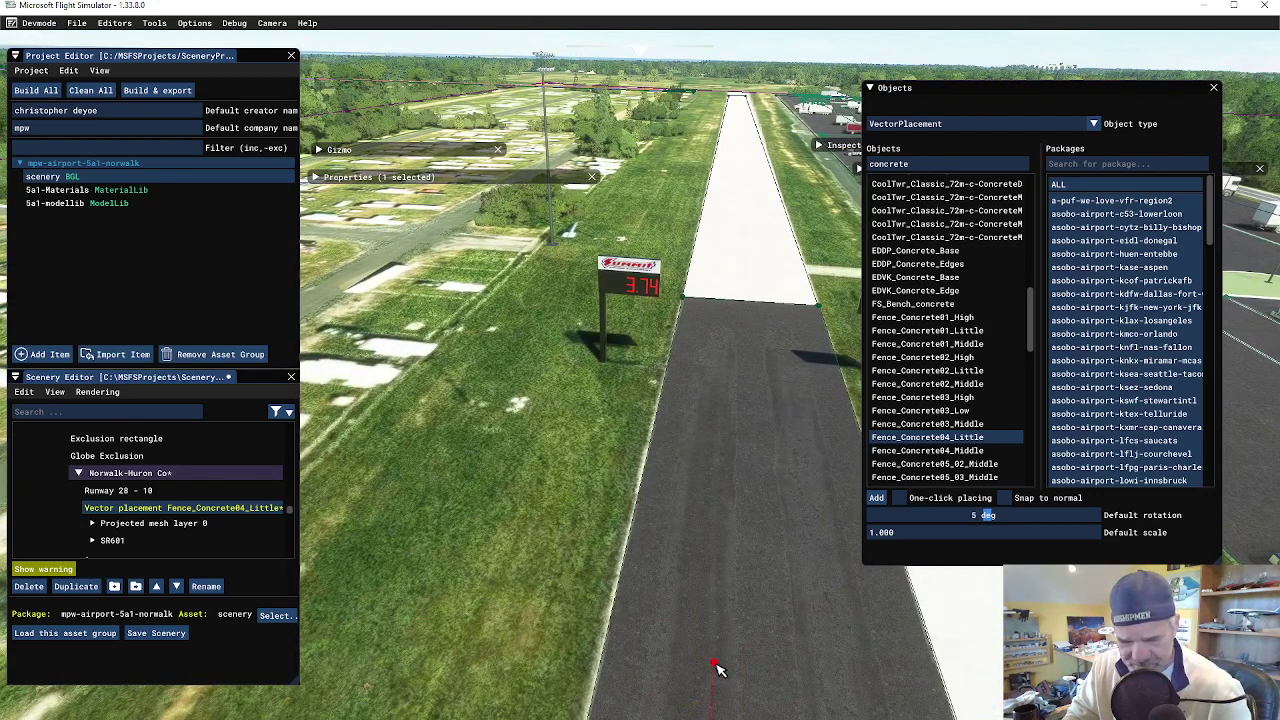
left_click(683, 300)
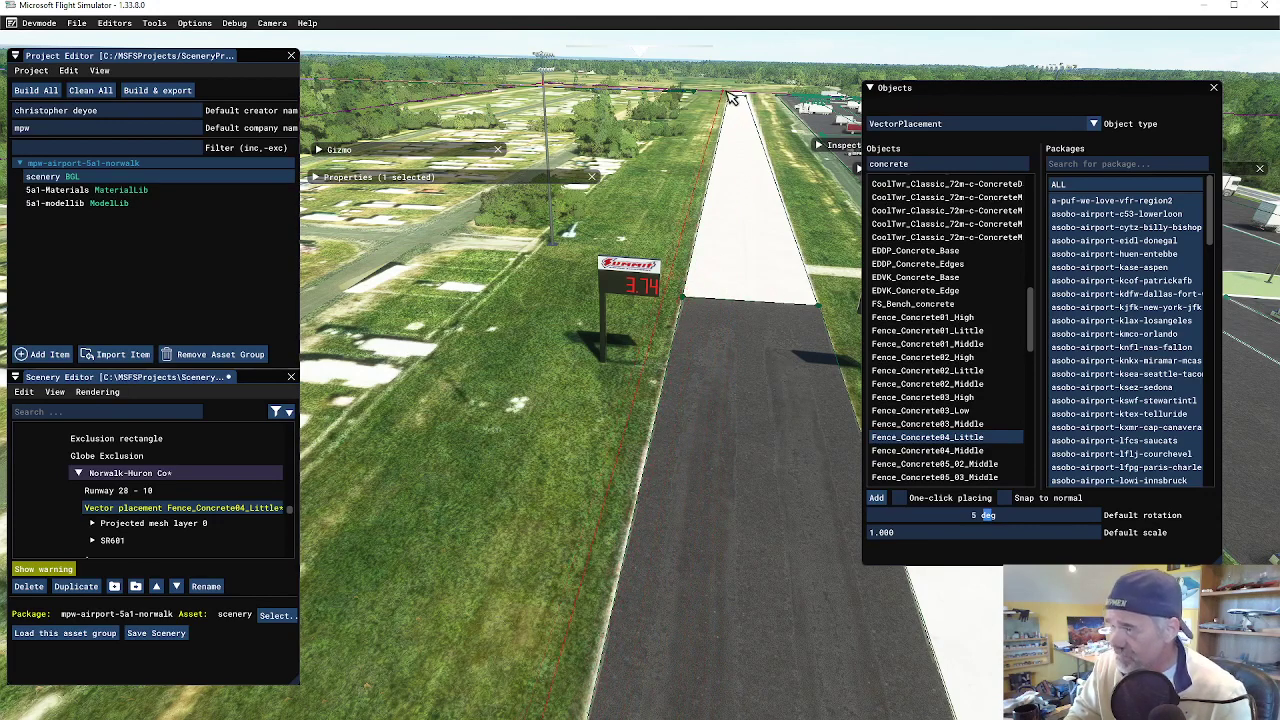
left_click(685, 298)
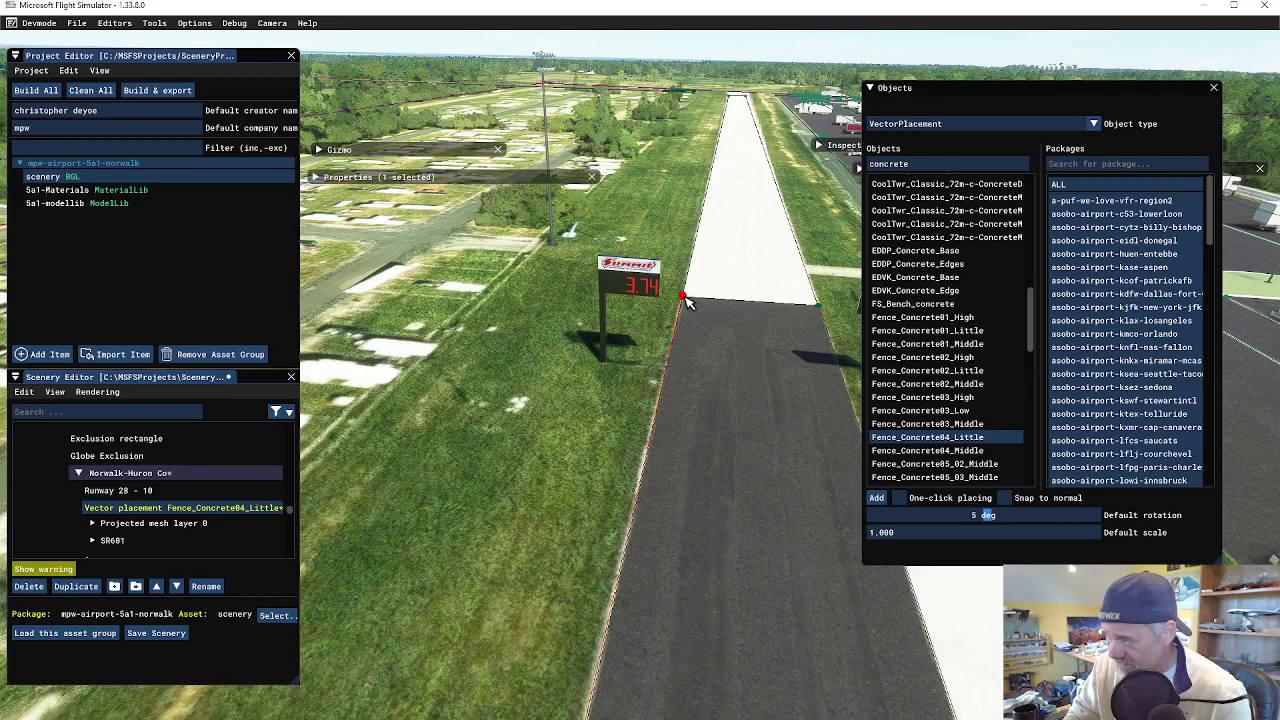
right_click(722, 372)
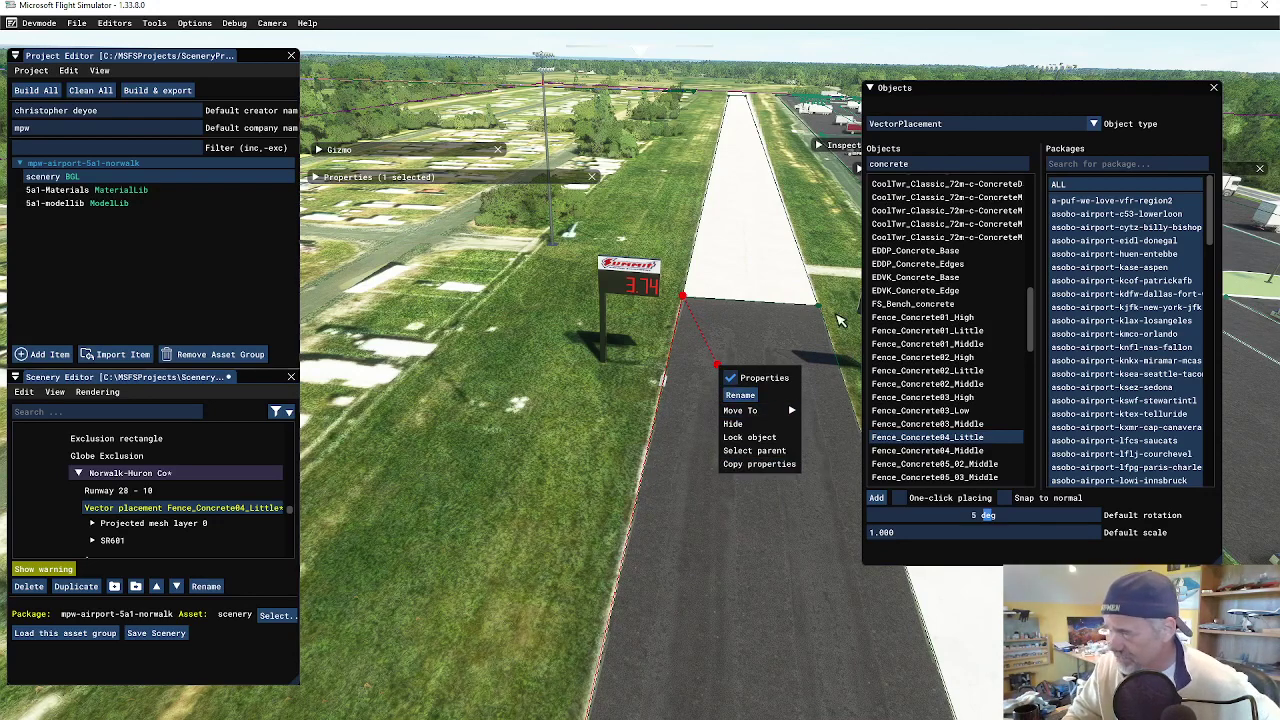
left_click(665, 235)
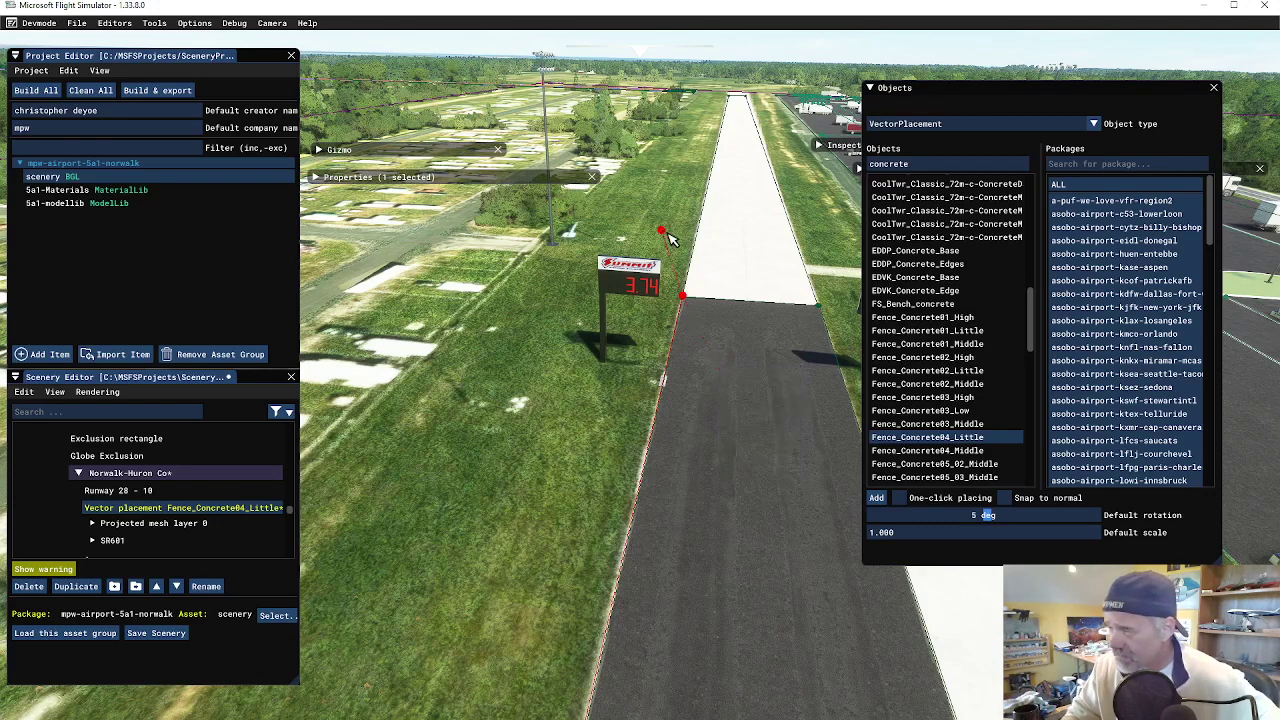
key("Escape")
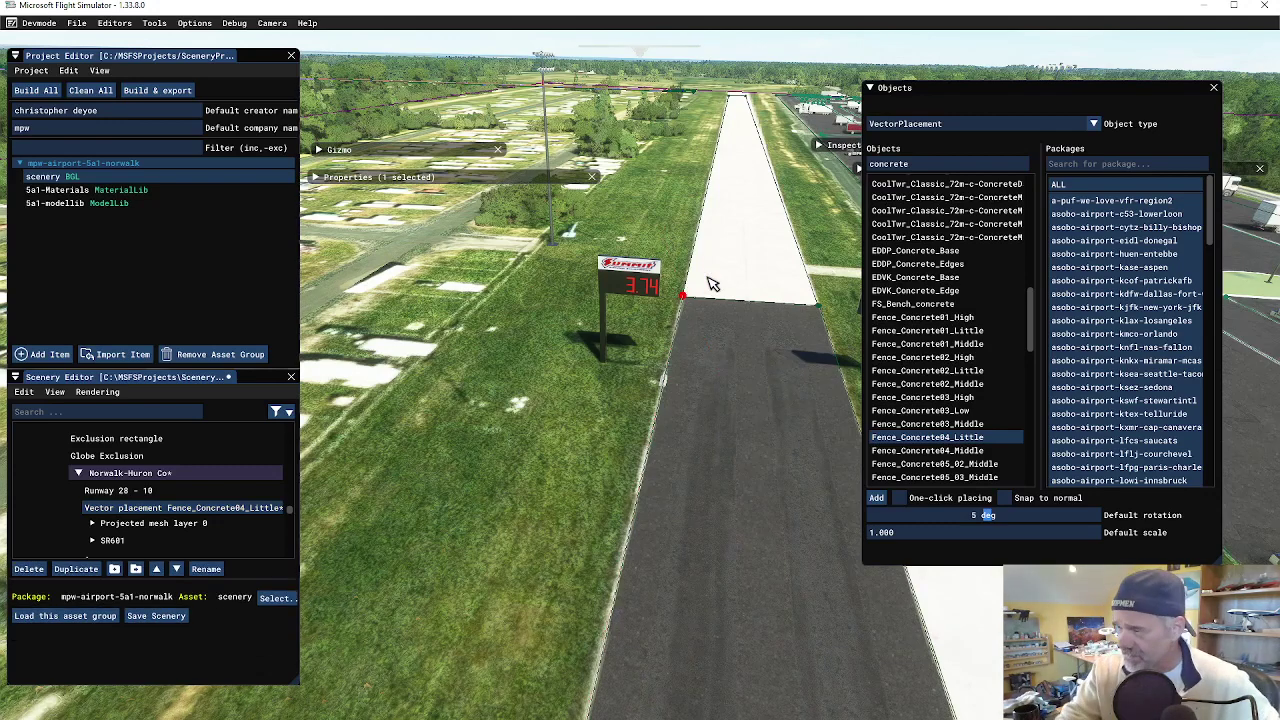
key("s")
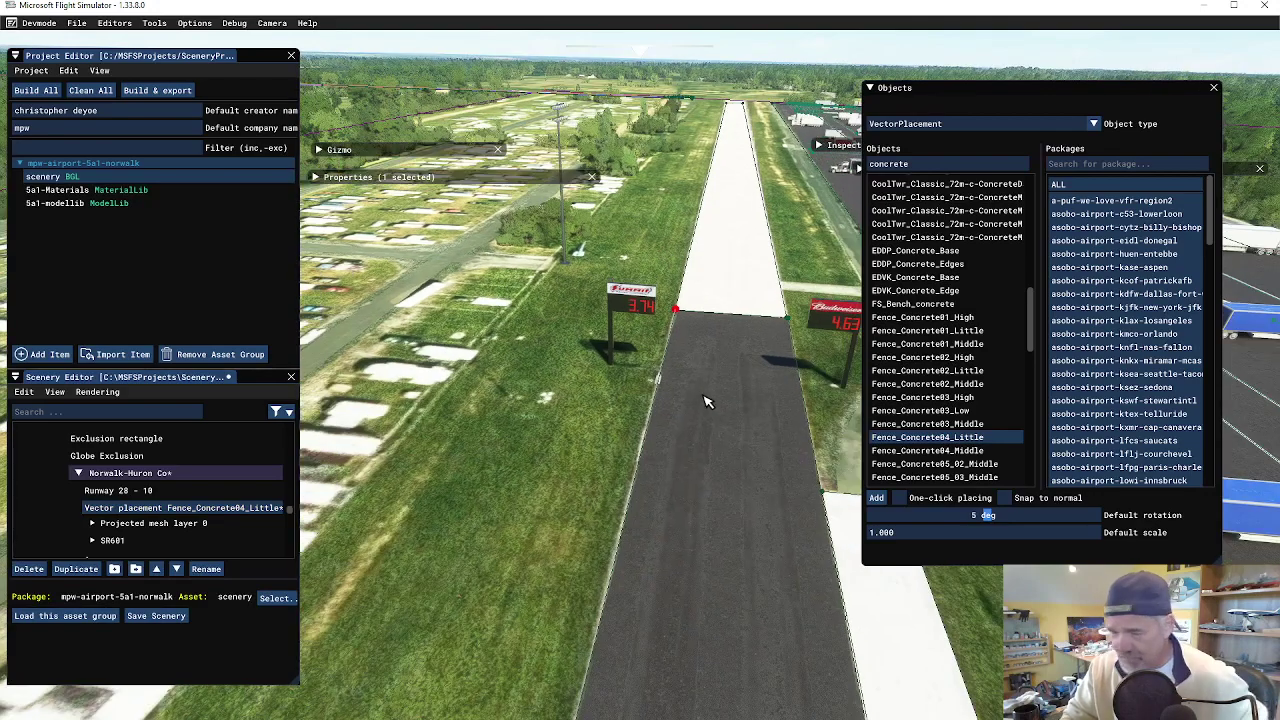
Step: Examine the gaps between the fence pieces along the track edge near the 3.74 scoreboard
key("w")
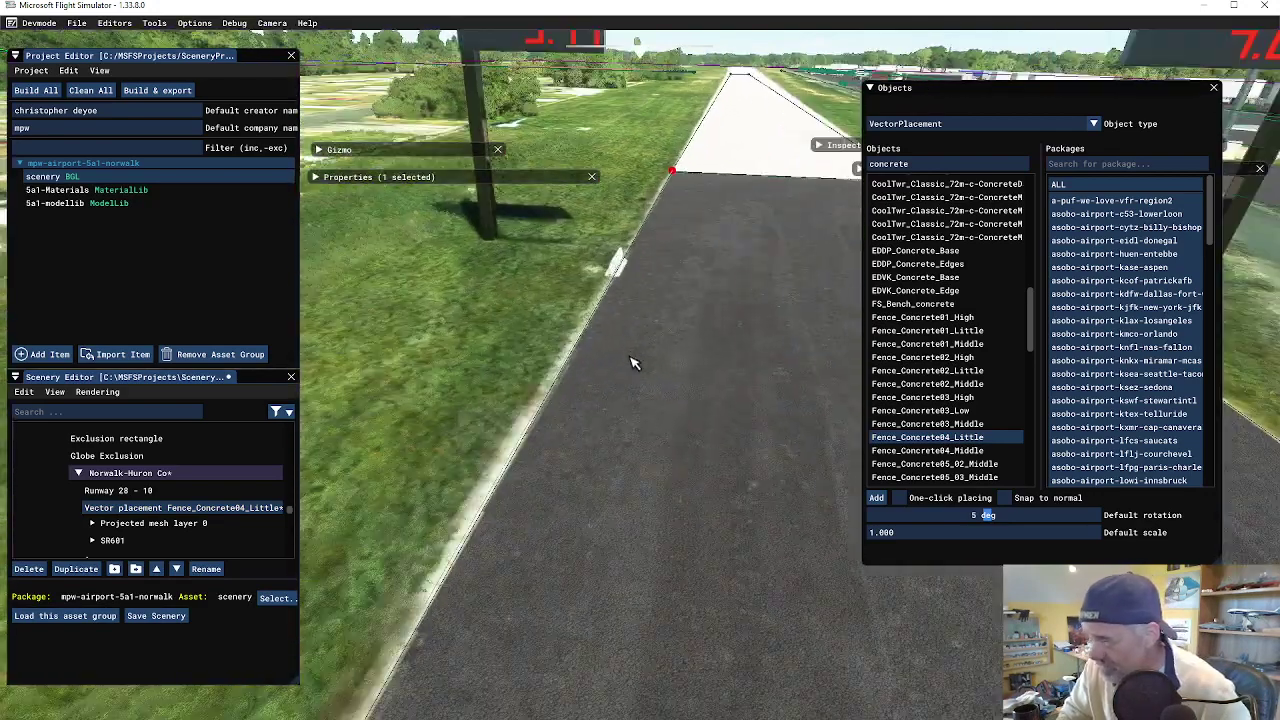
key("w")
key("a")
key("s")
key("d")
key("a")
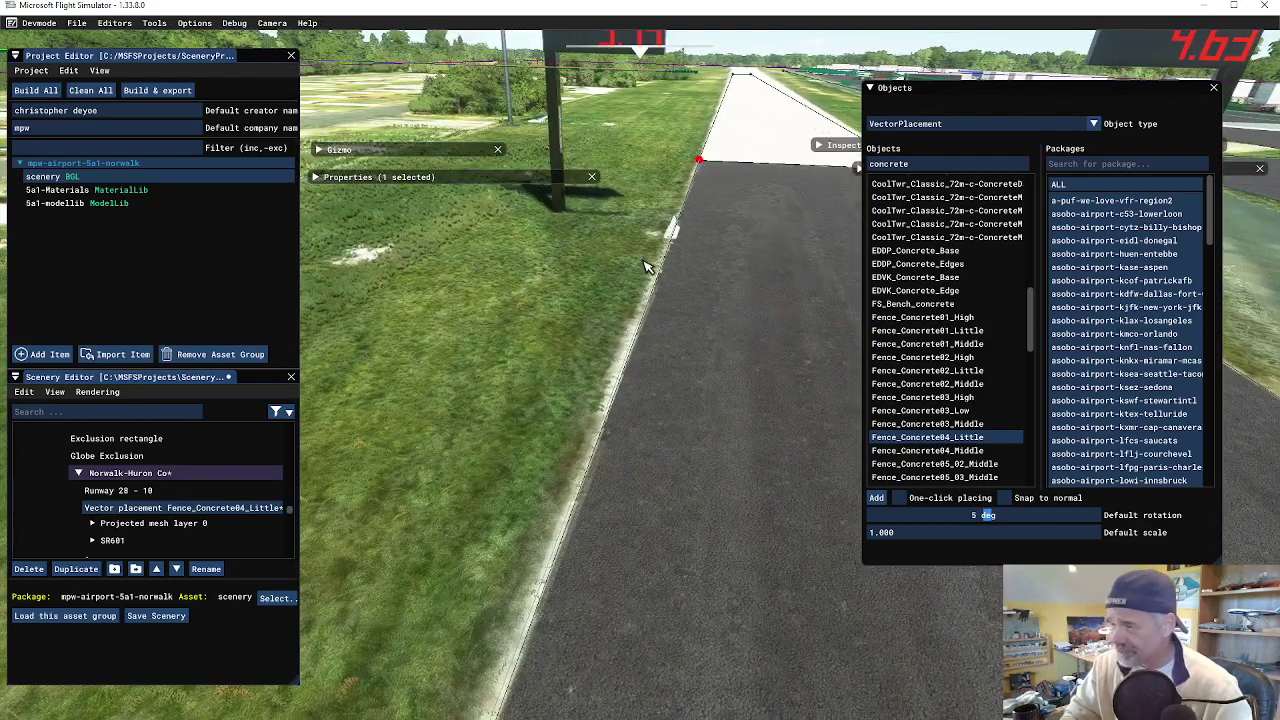
key("s")
key("r")
key("f")
key("s")
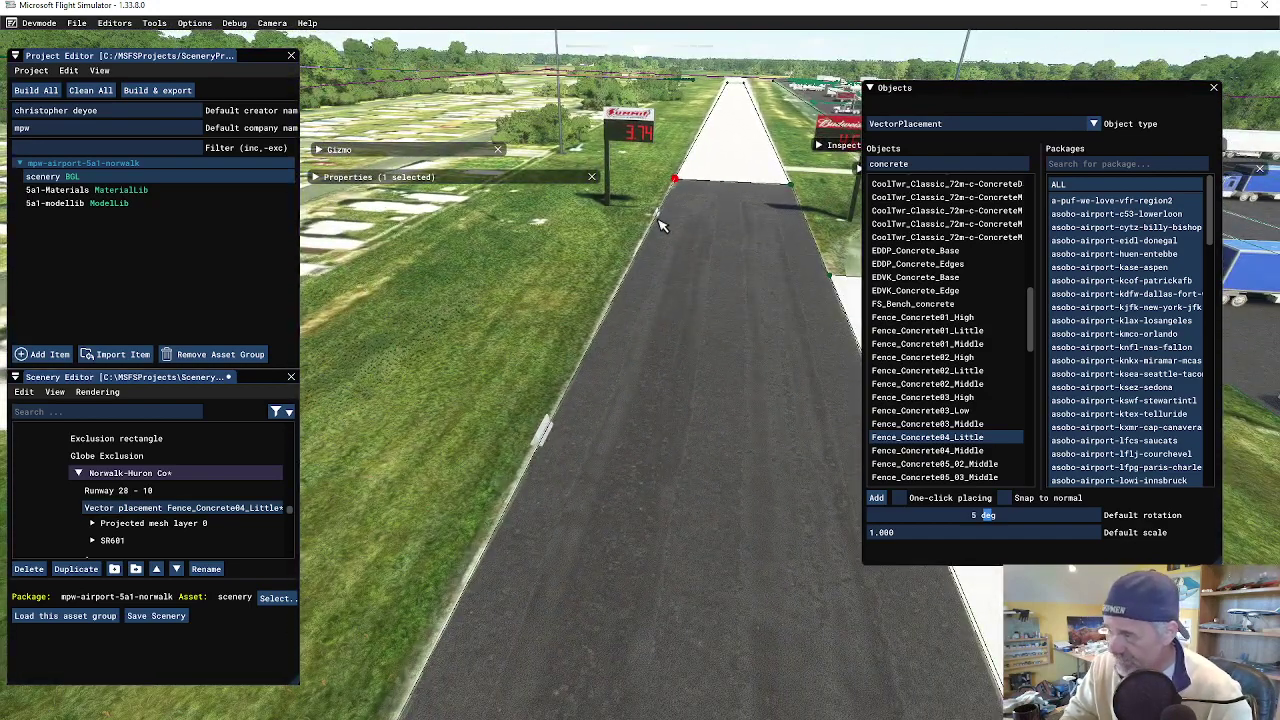
Step: Set the spacing between models of the fence vector placement to 0.1 meters
left_click(316, 178)
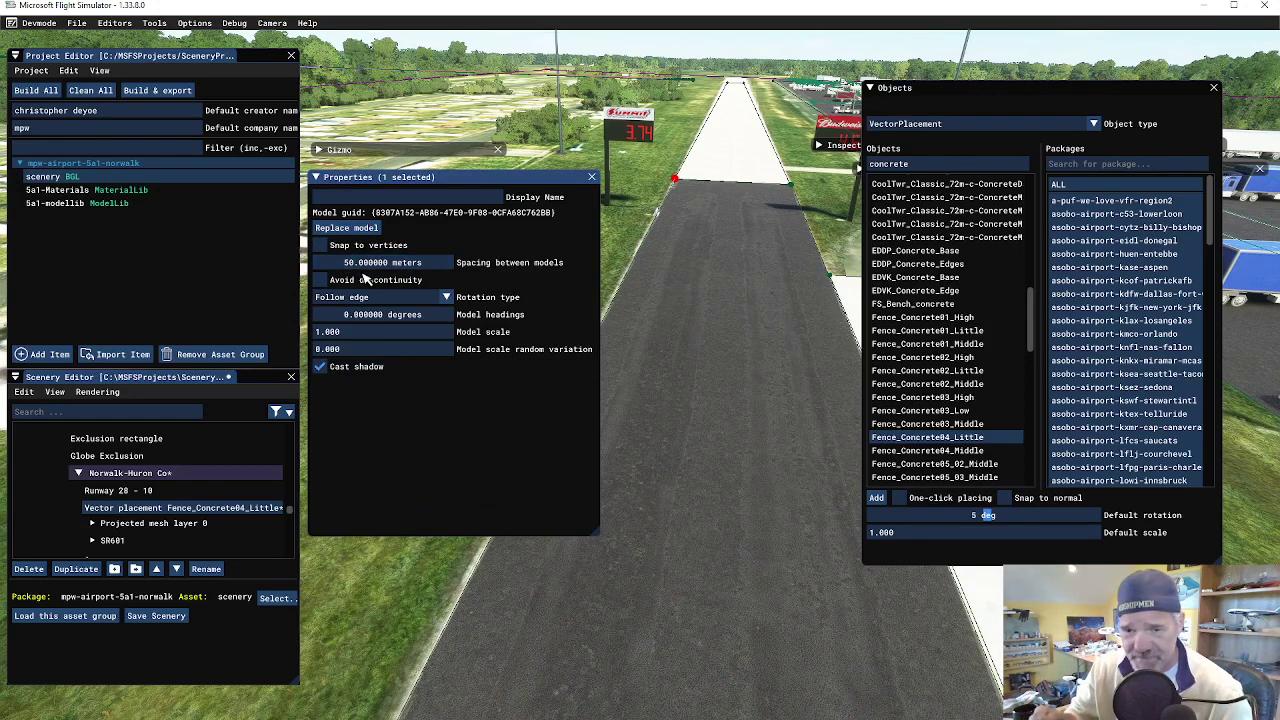
key("s")
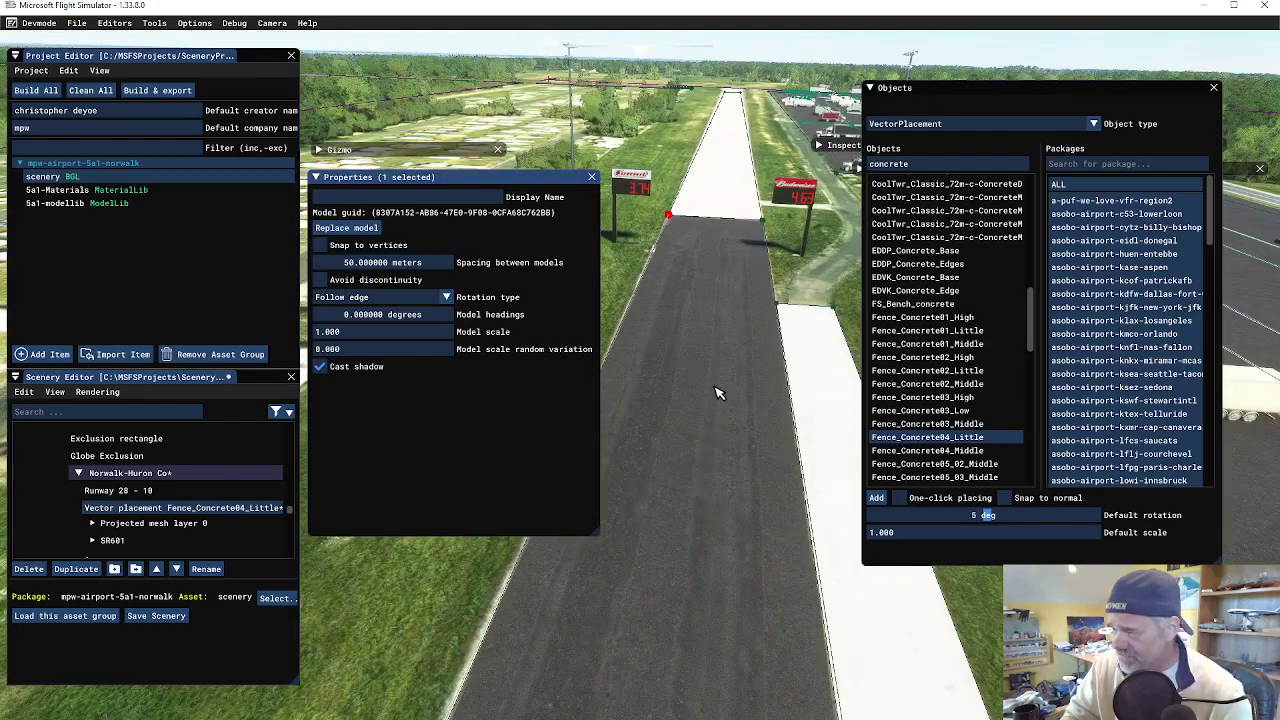
key("s")
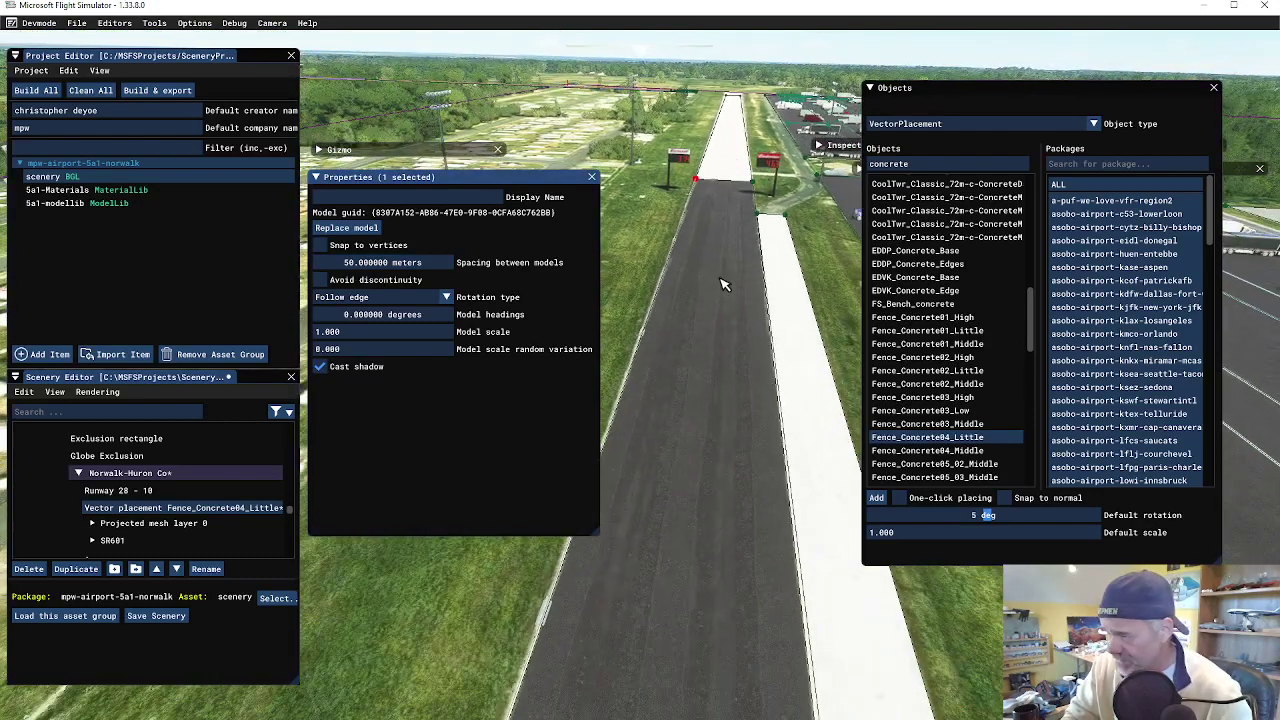
scroll(664, 593, "down", 4)
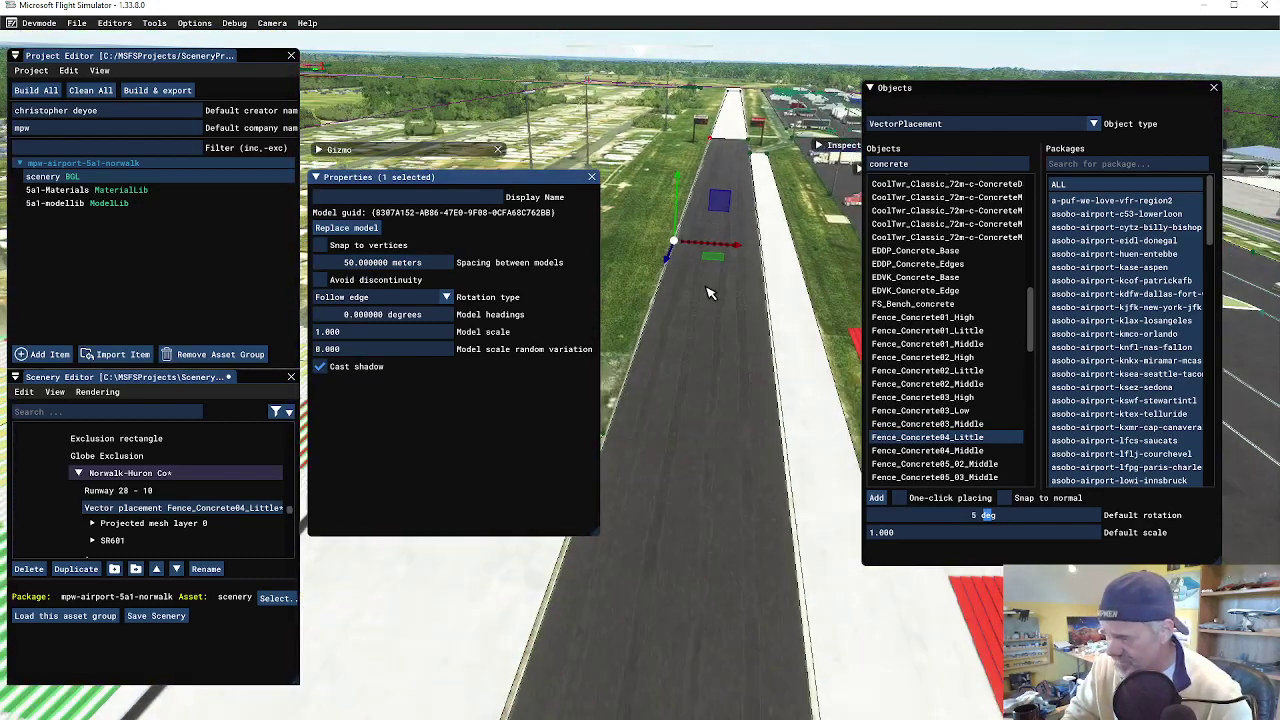
scroll(680, 685, "down", 3)
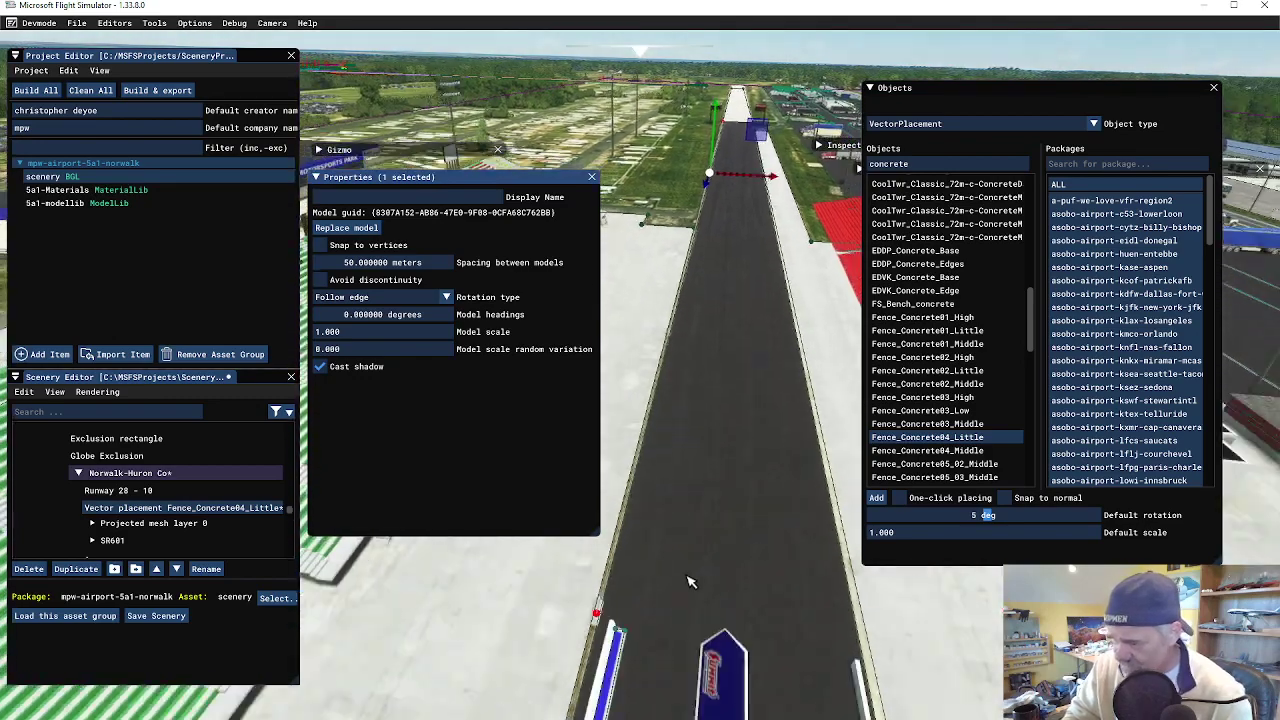
scroll(700, 490, "down", 2)
scroll(764, 608, "up", 4)
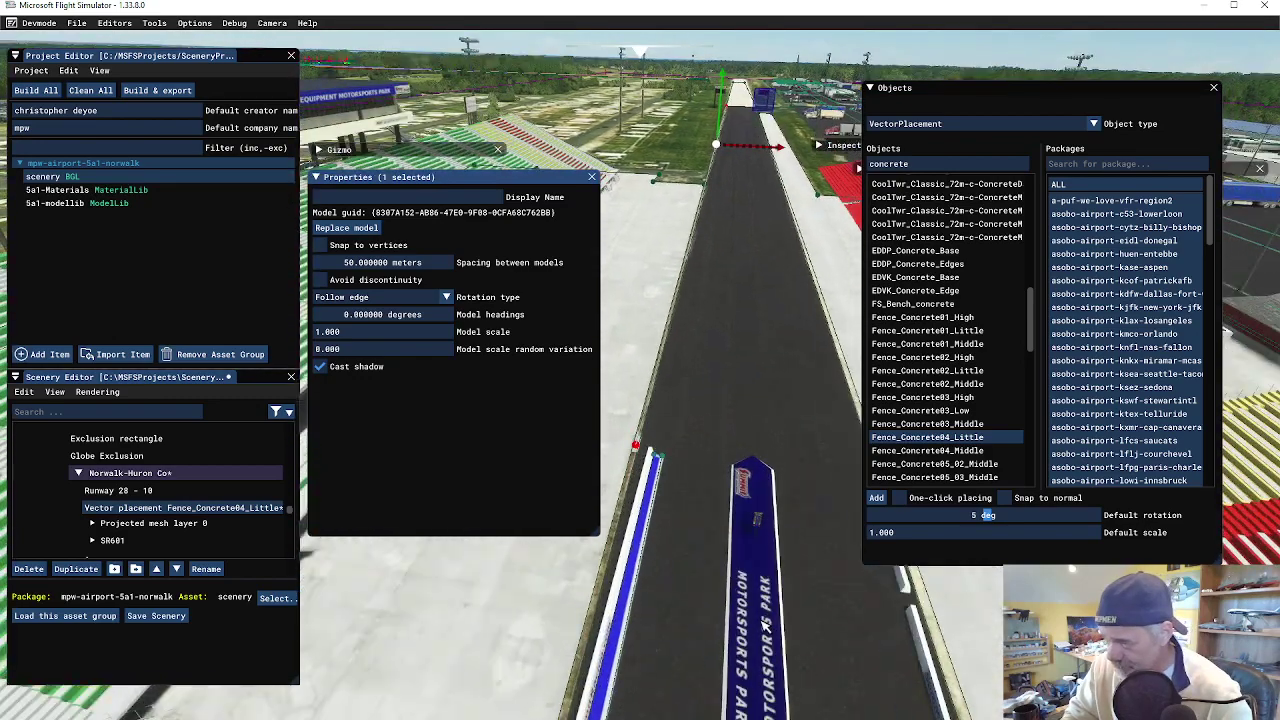
middle_click_drag(786, 654, 822, 611)
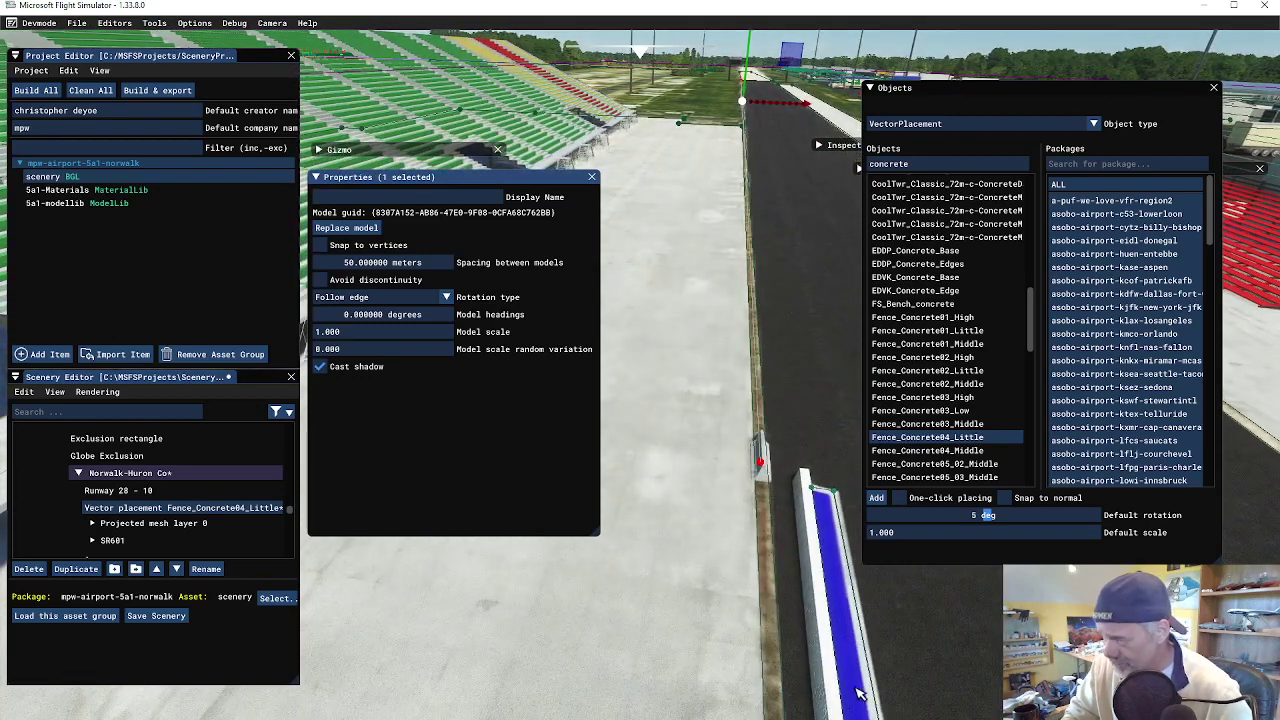
middle_click_drag(860, 686, 738, 656)
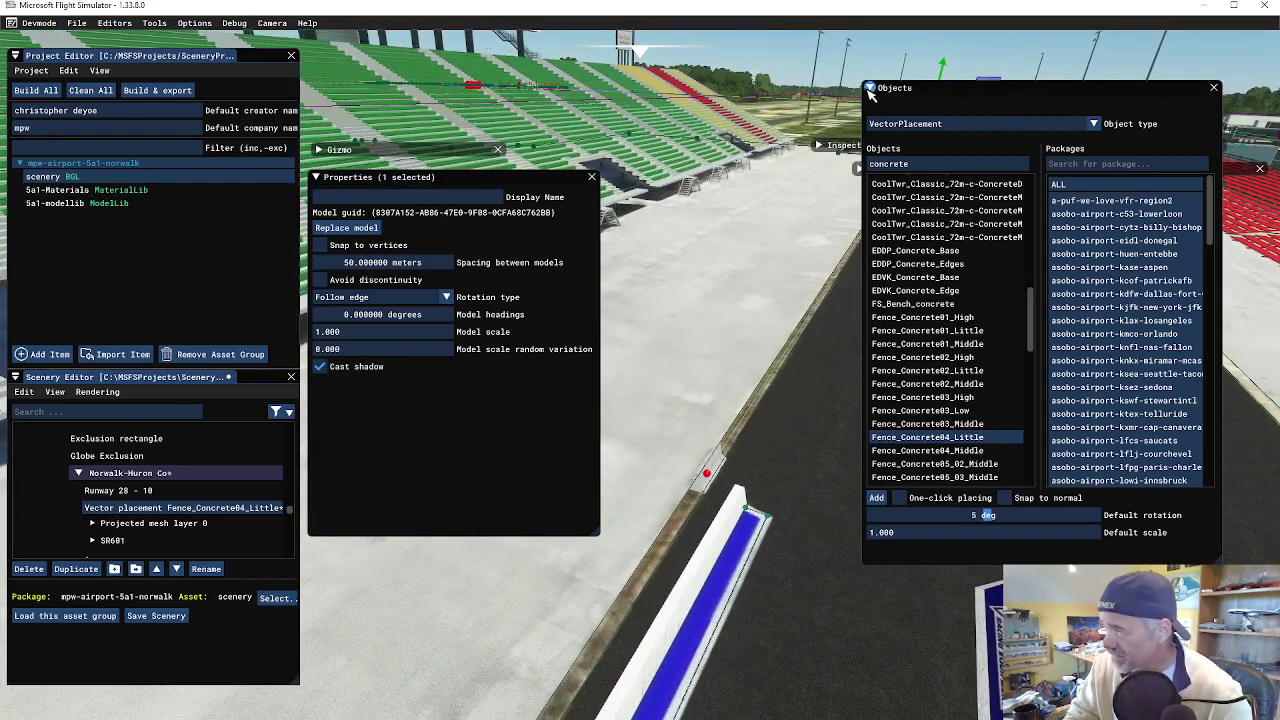
left_click(870, 88)
middle_click_drag(848, 499, 834, 510)
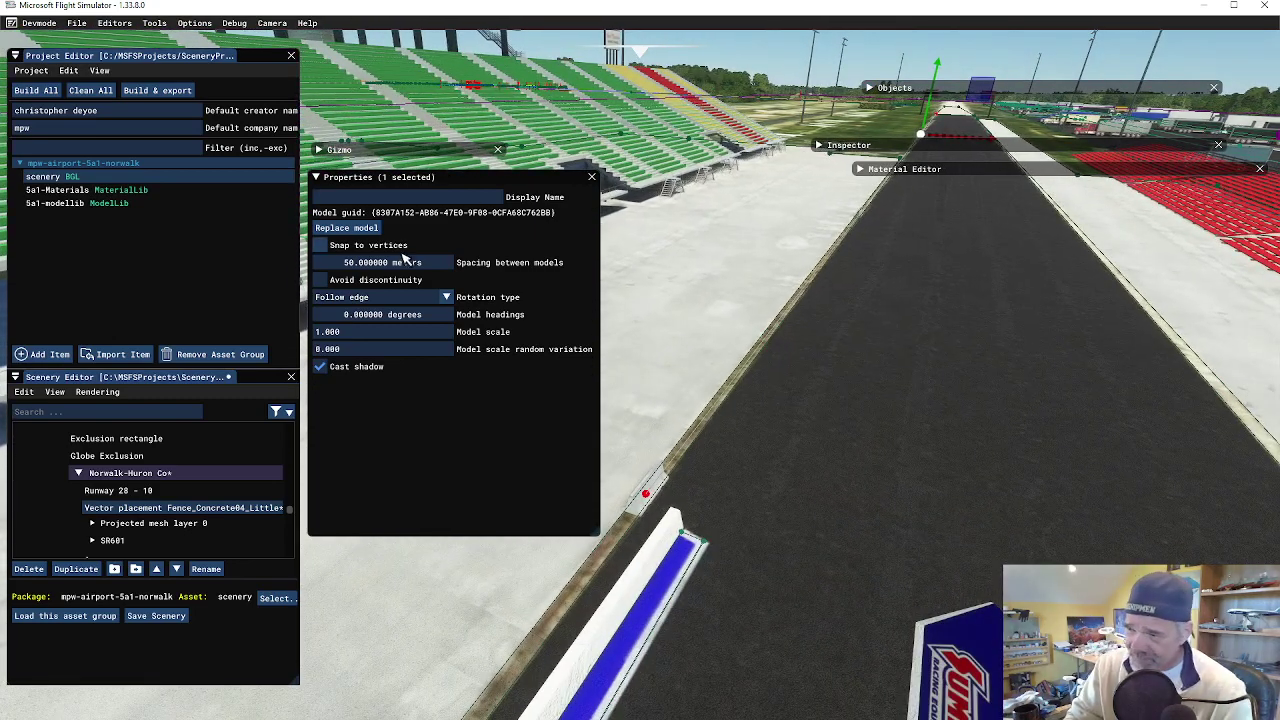
left_click_drag(446, 268, 338, 268)
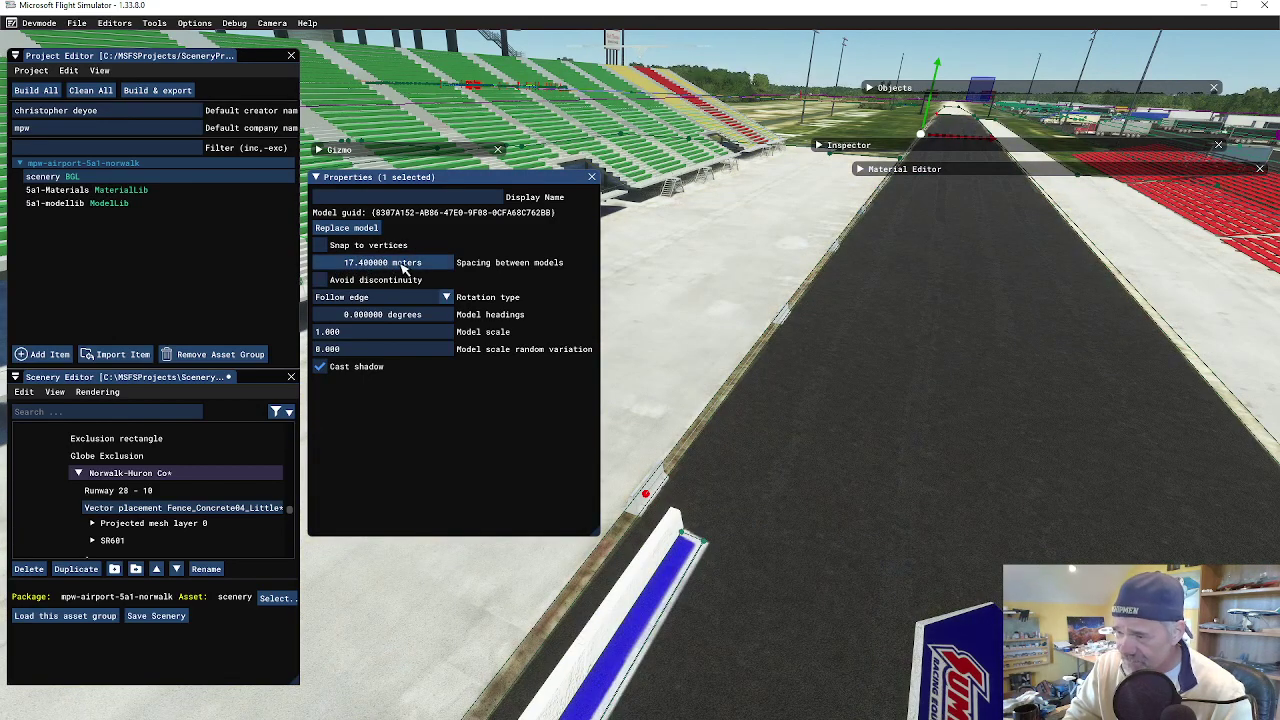
left_click_drag(404, 269, 349, 277)
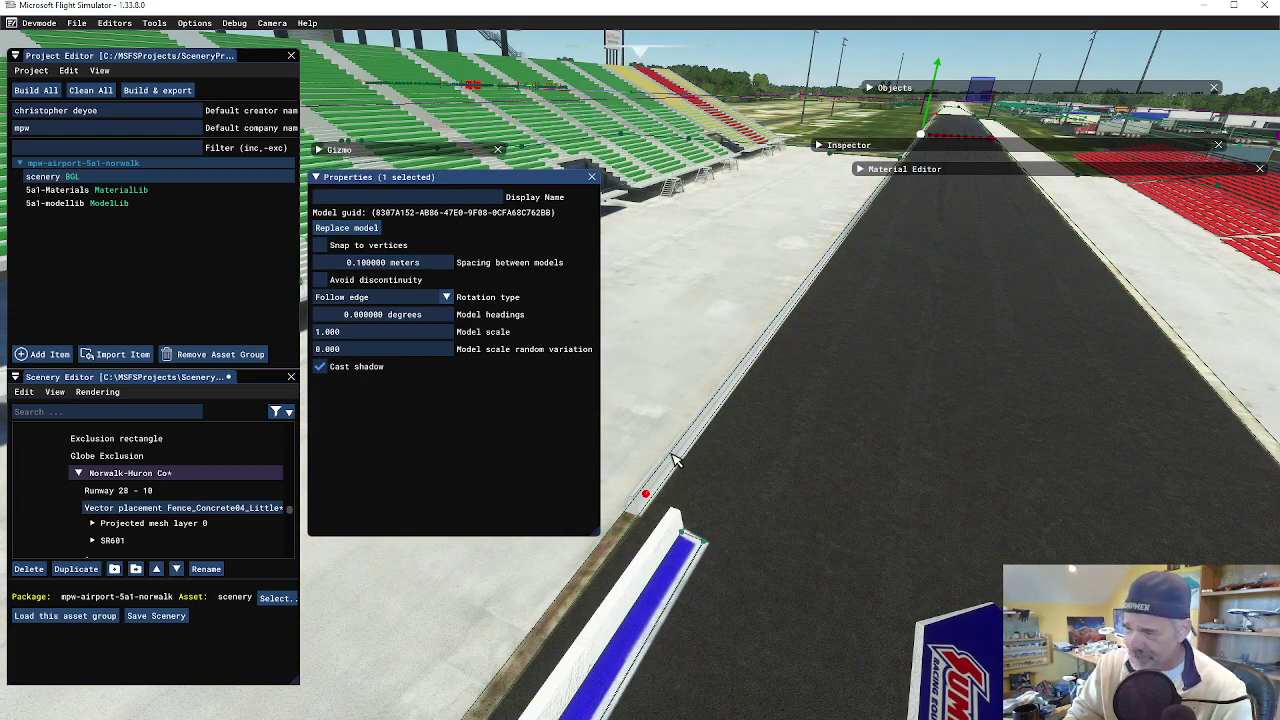
Step: Inspect the fence's height and continuity up close where it starts beside the blue-striped wall's end
key("f")
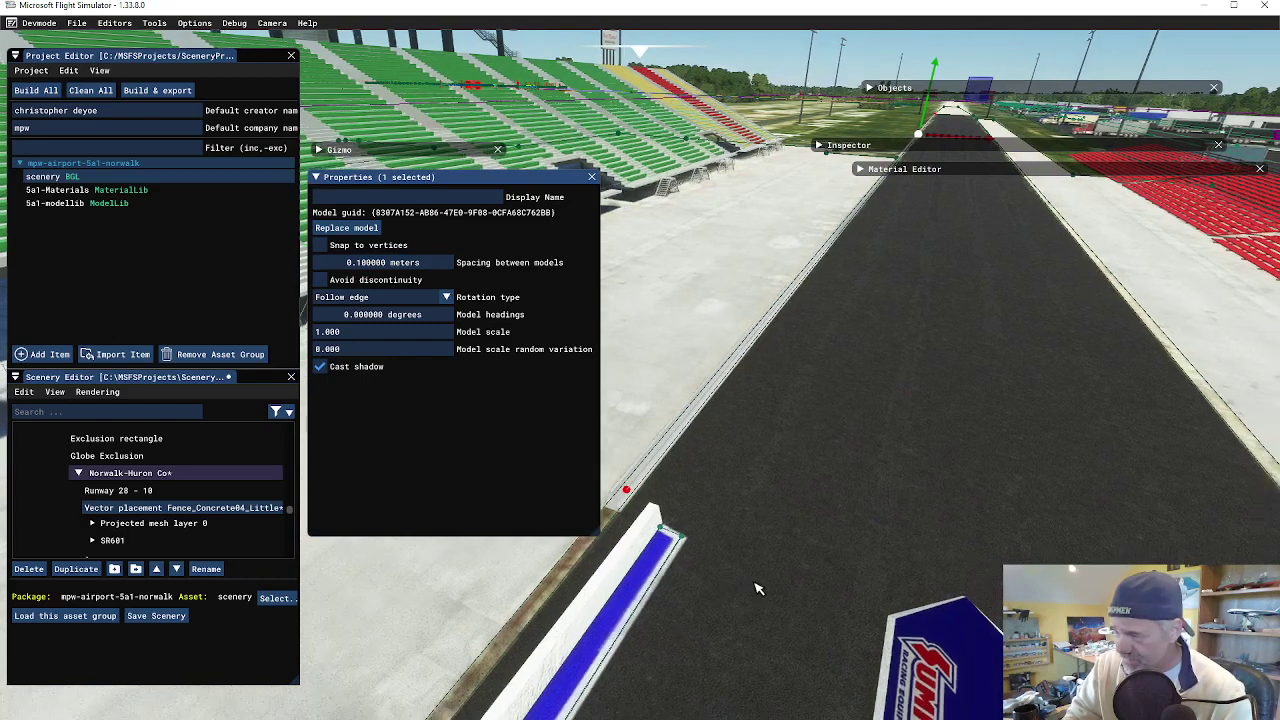
key("w")
key("a")
key("d")
key("s")
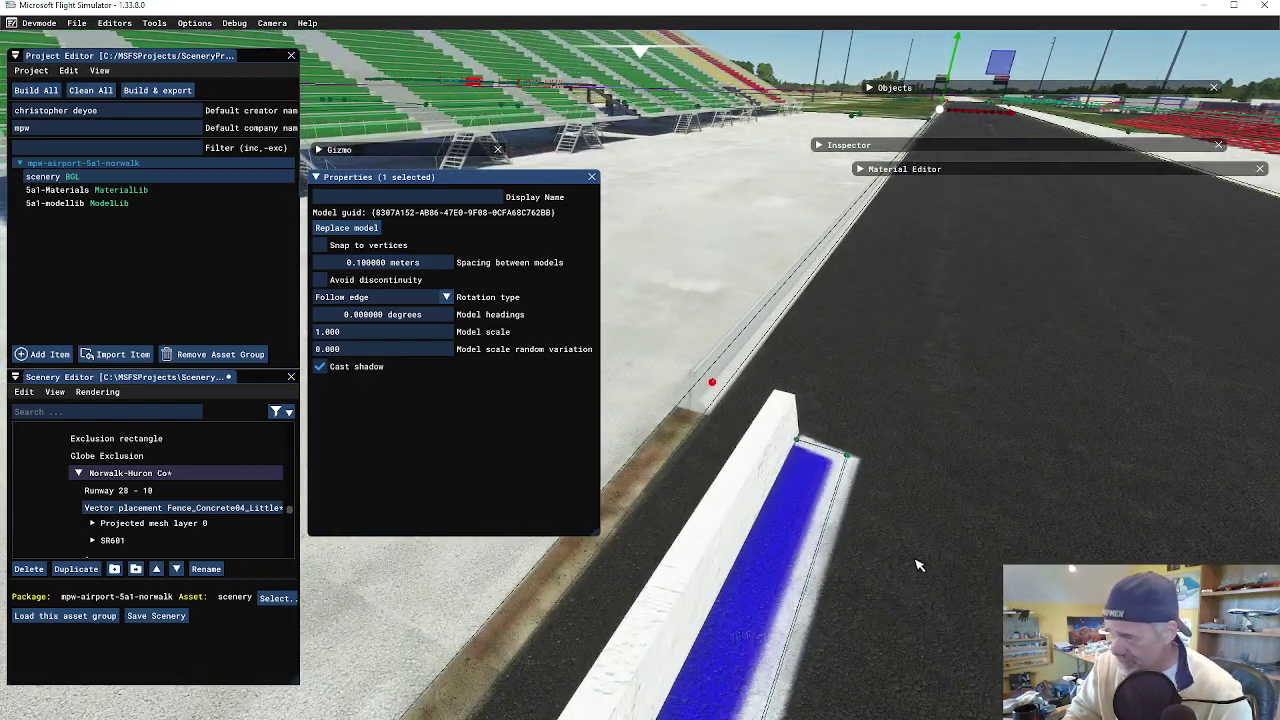
key("a")
key("w")
key("f")
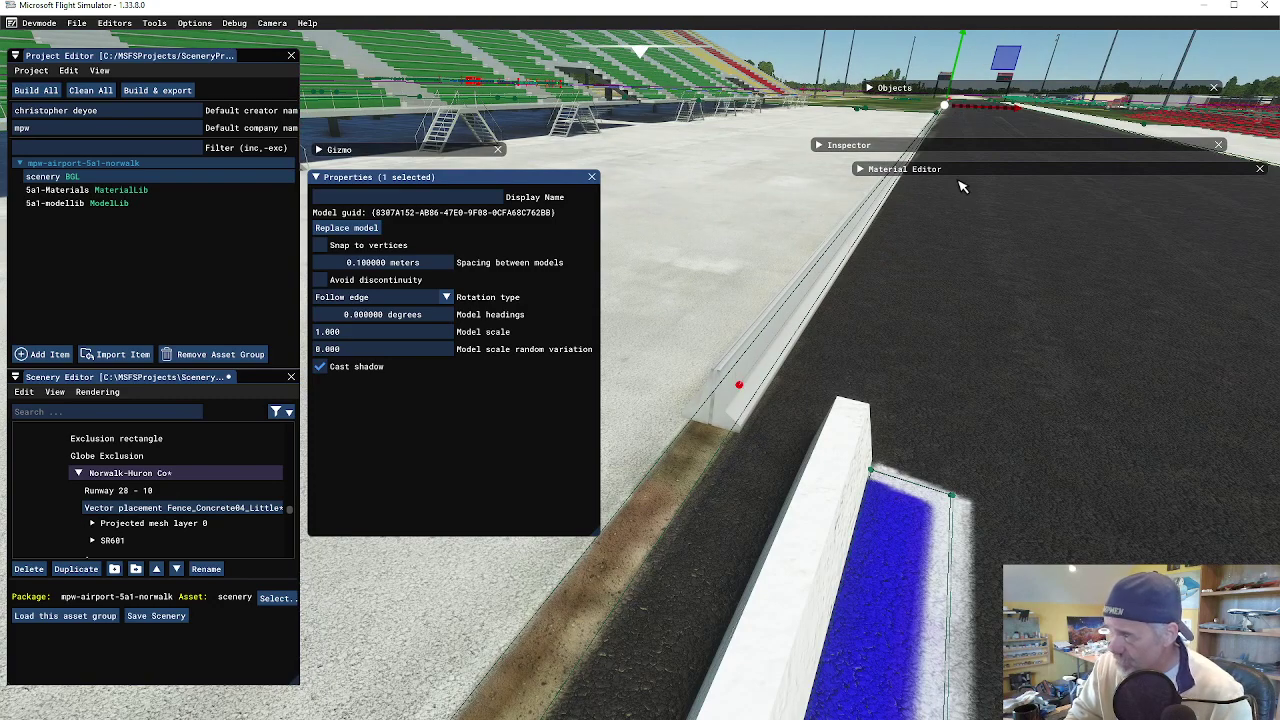
key("s")
key("d")
key("r")
key("d")
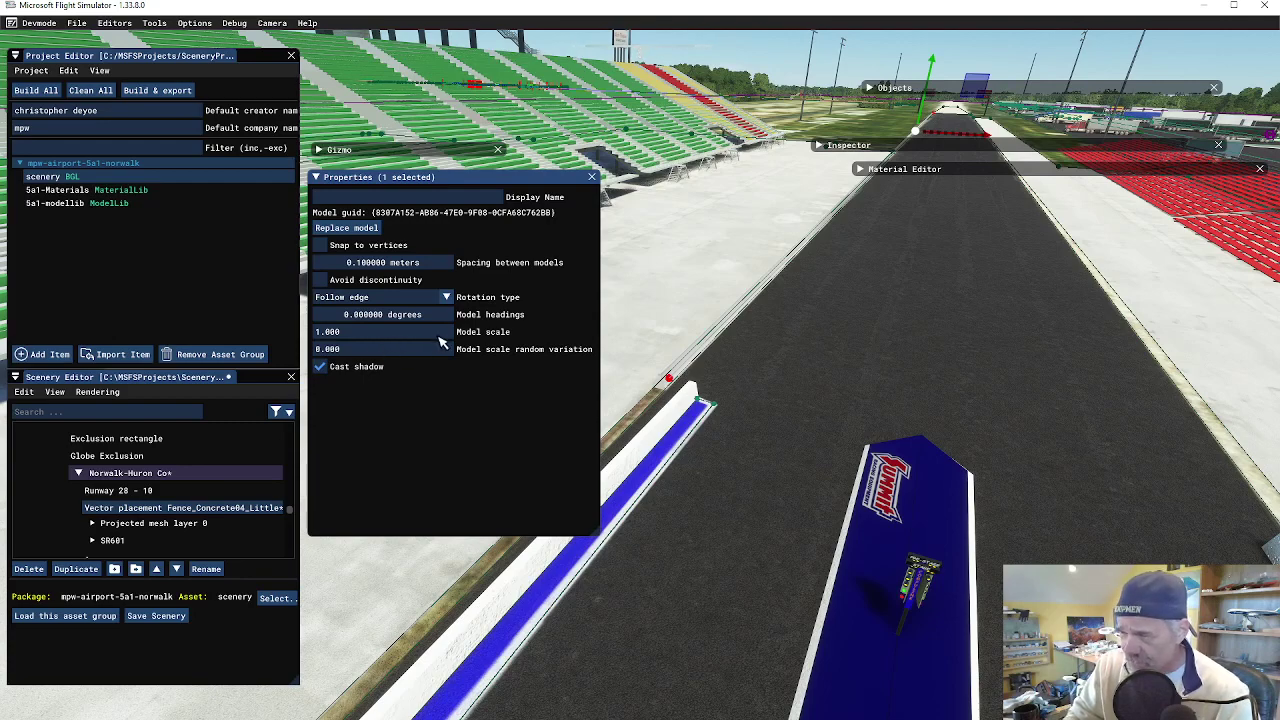
Step: Set the fence vector placement's model scale to 1.5
double_click(338, 334)
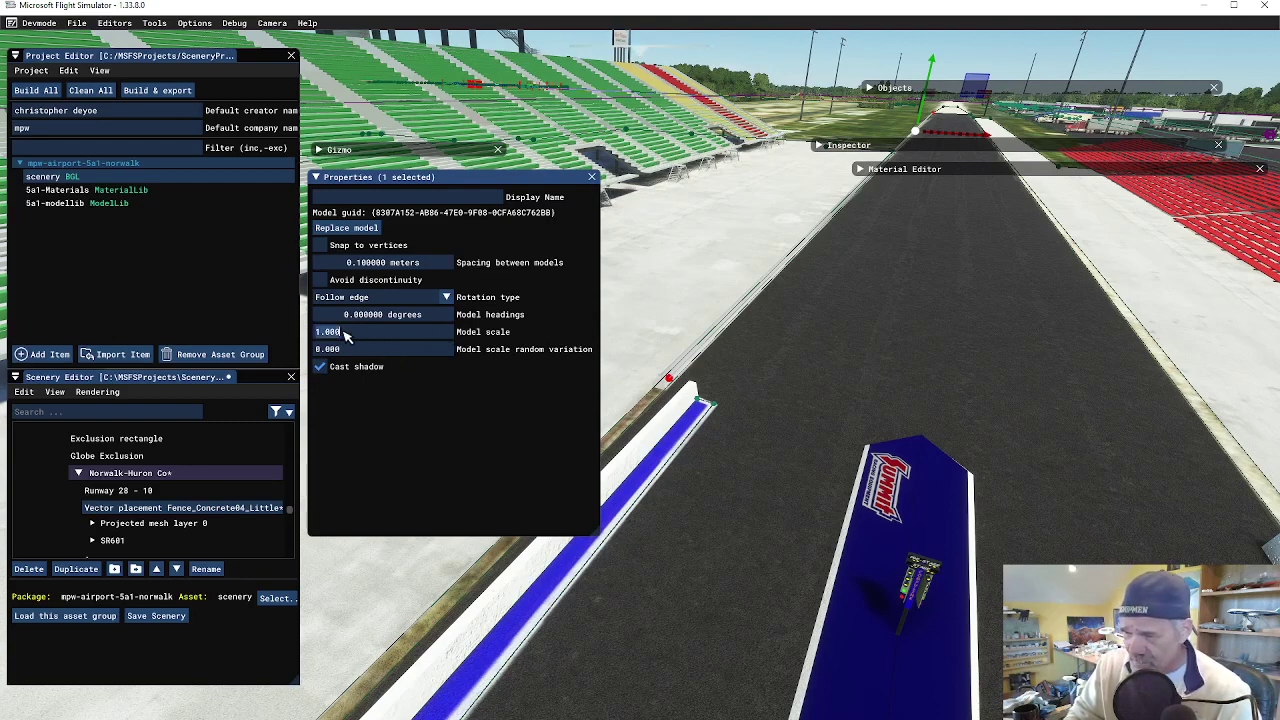
left_click(378, 334)
type("1.5")
key("Return")
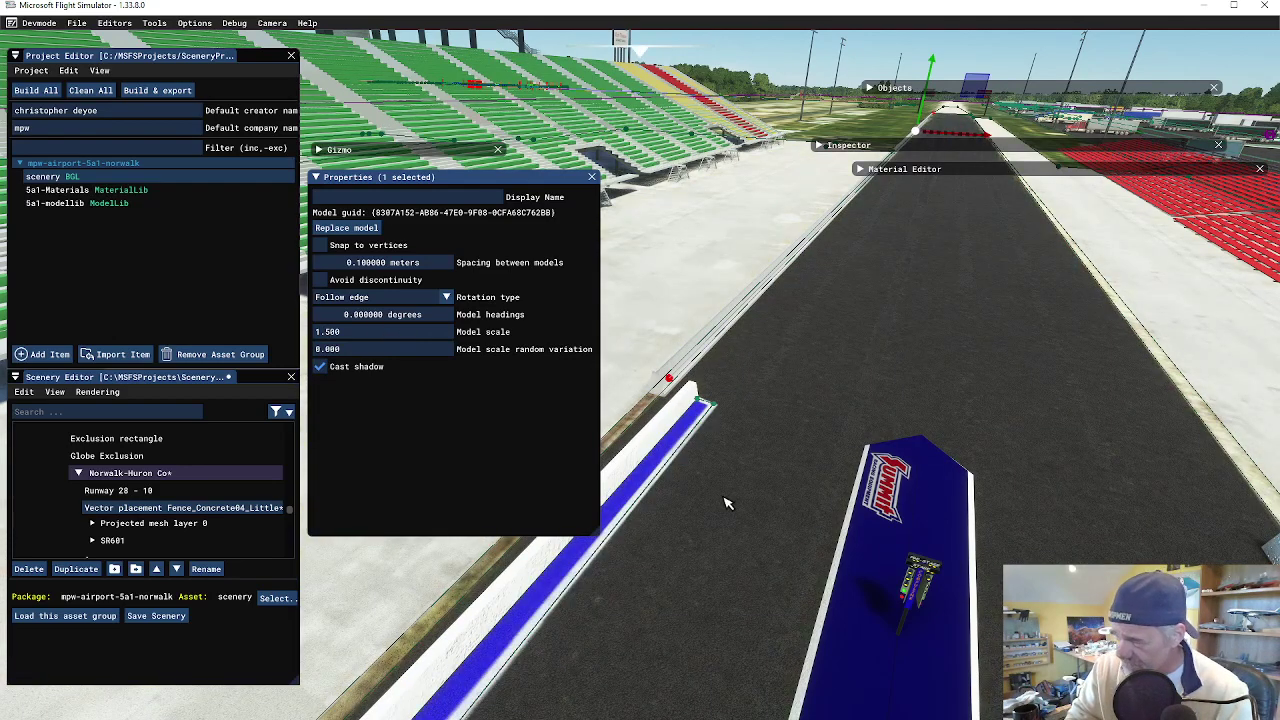
Step: Compare the fence's height and alignment with the blue-striped wall and check the barriers on the track's opposite edge
key("a")
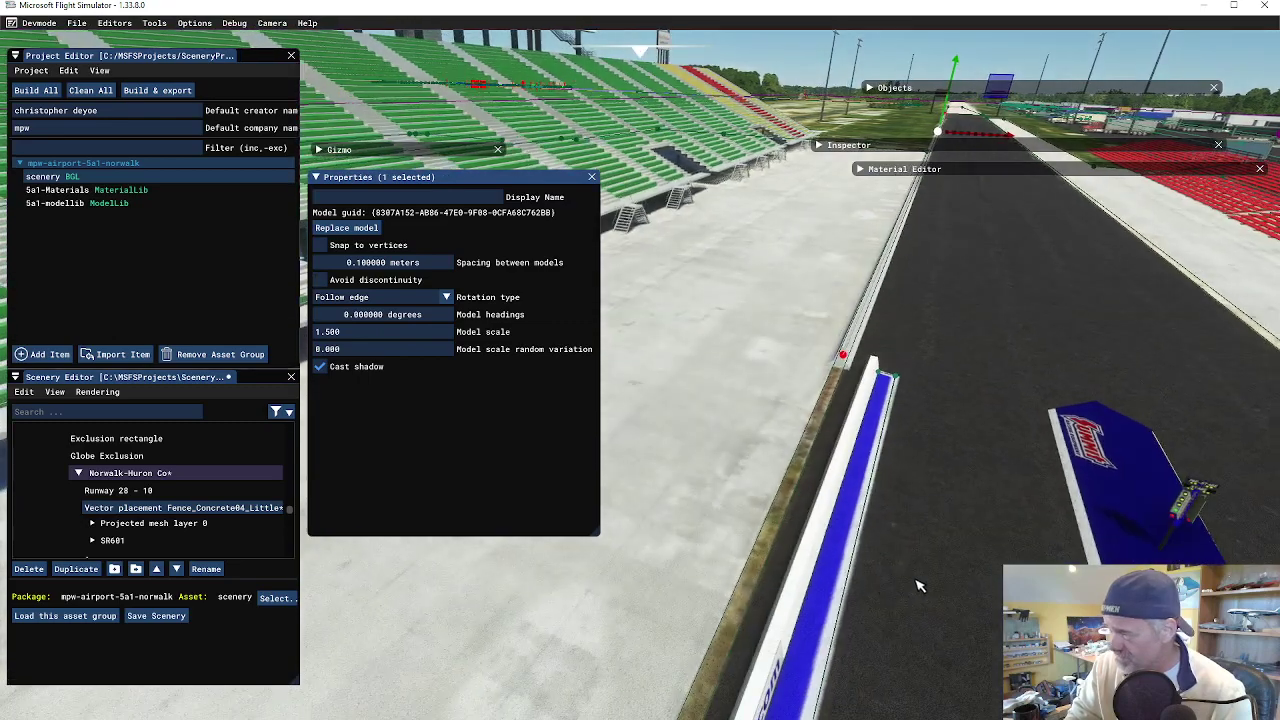
key("d")
right_click_drag(917, 586, 883, 571)
key("a")
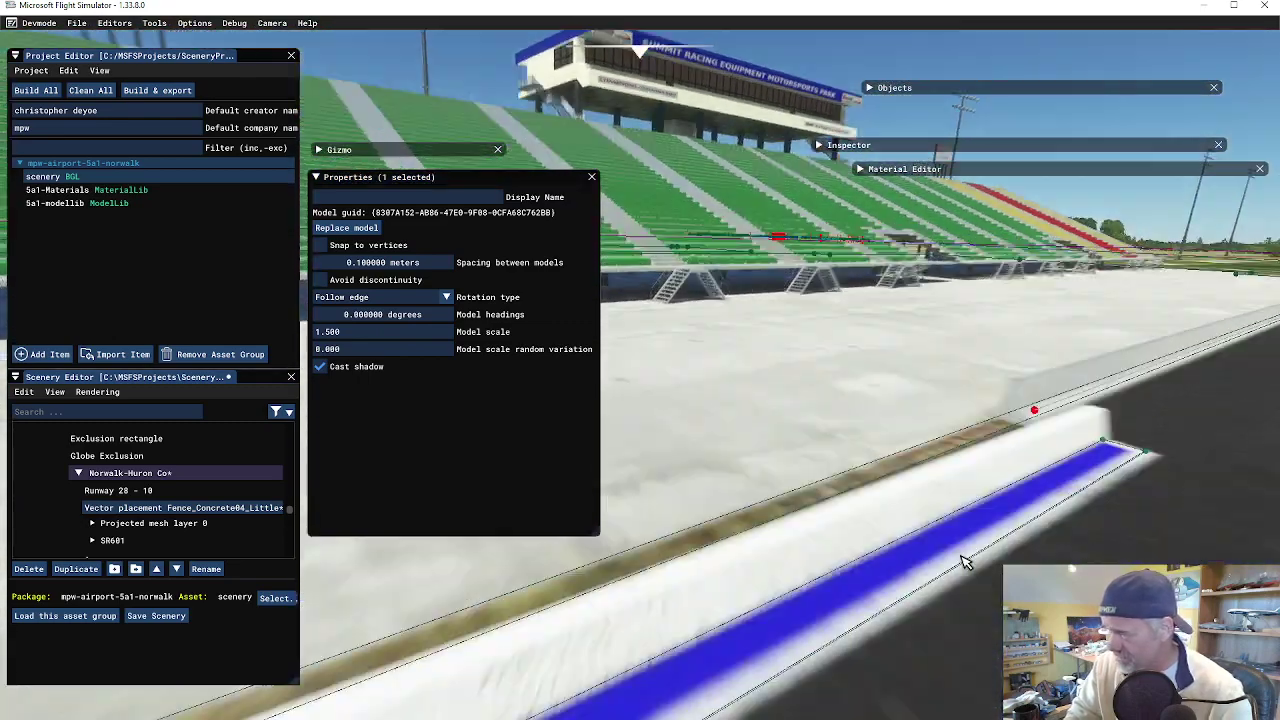
key("d")
key("a")
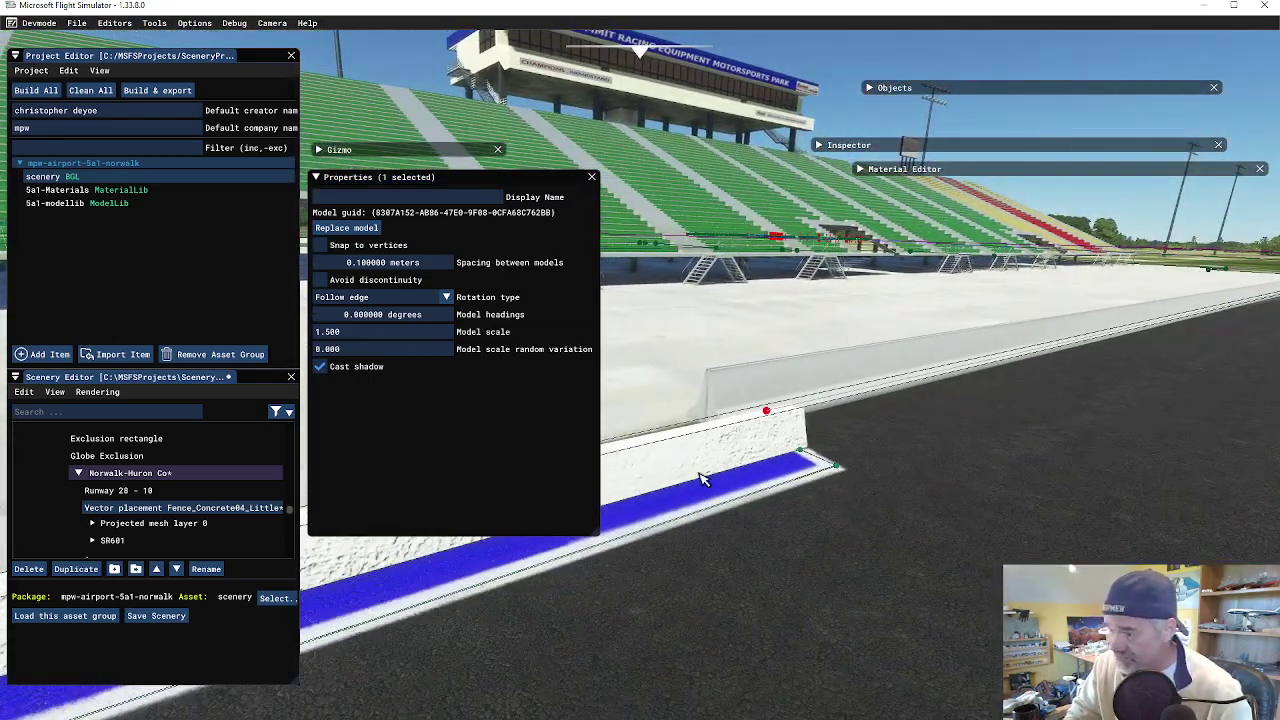
key("a")
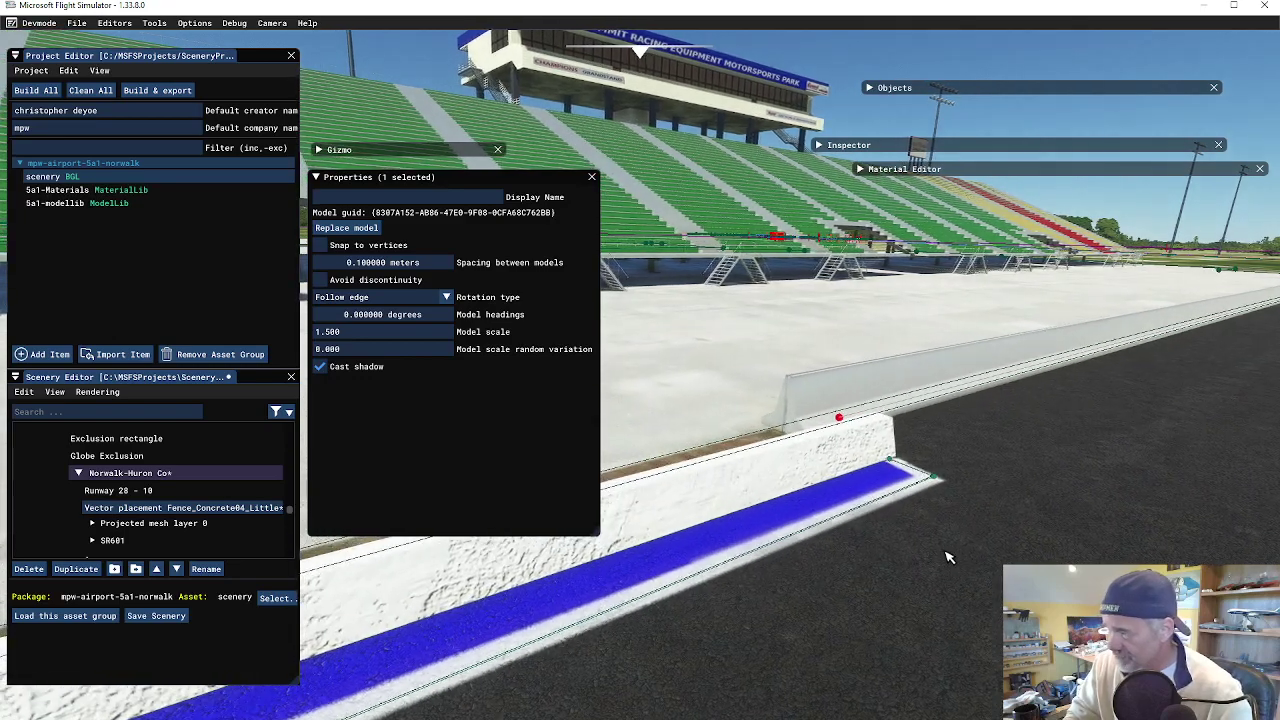
key("s")
key("s")
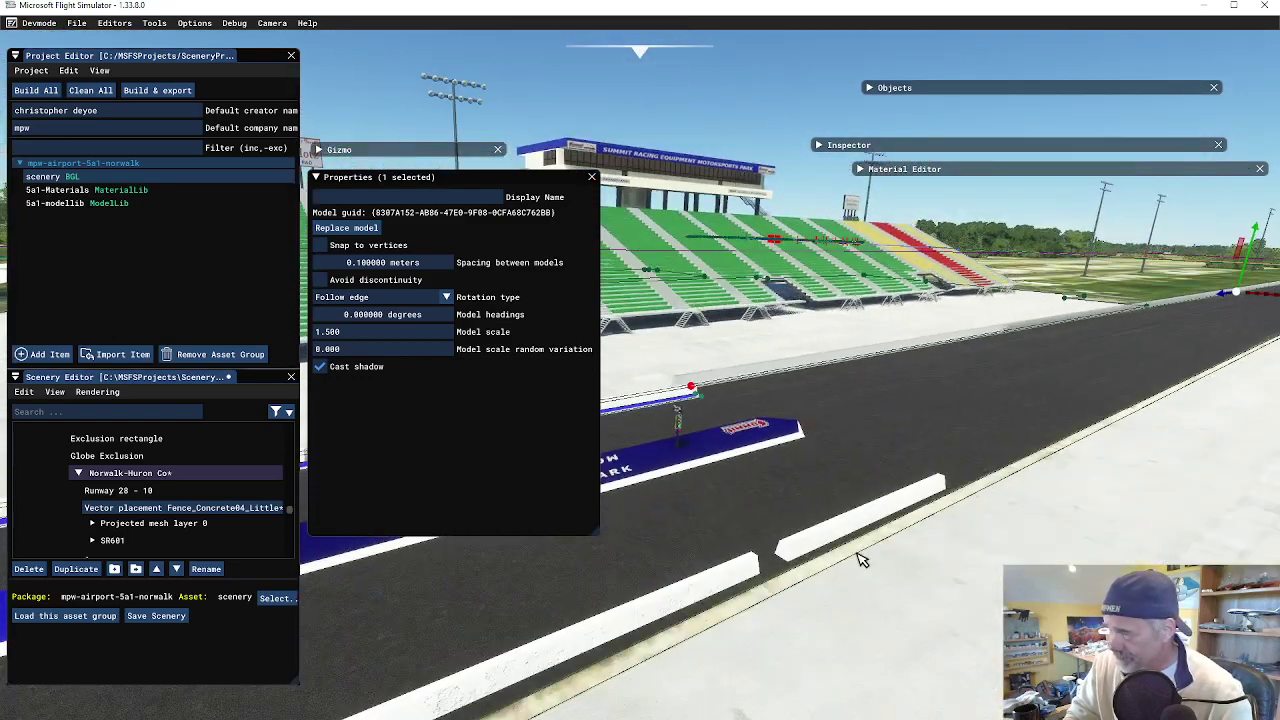
mouse_move(717, 520)
middle_mouse_down()
mouse_move(757, 554)
mouse_move(717, 516)
middle_mouse_up()
right_click_drag(717, 516, 1010, 600)
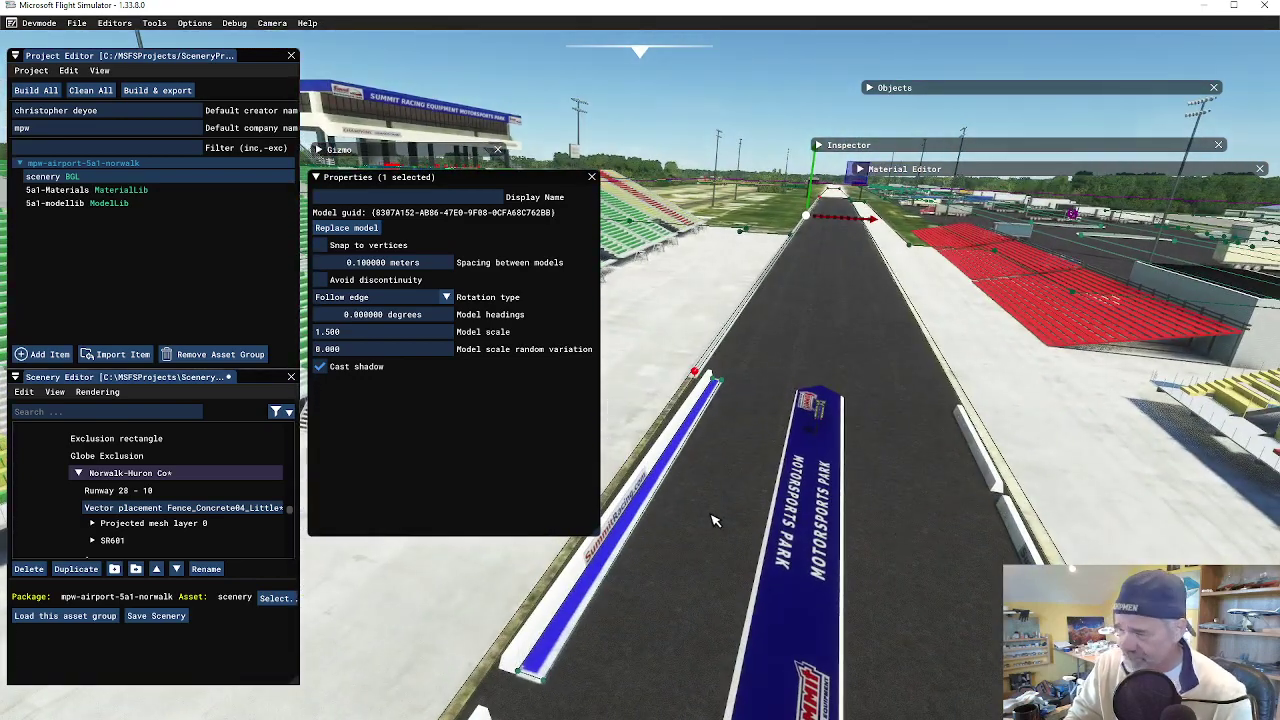
key("w")
key("a")
right_click_drag(758, 552, 787, 566)
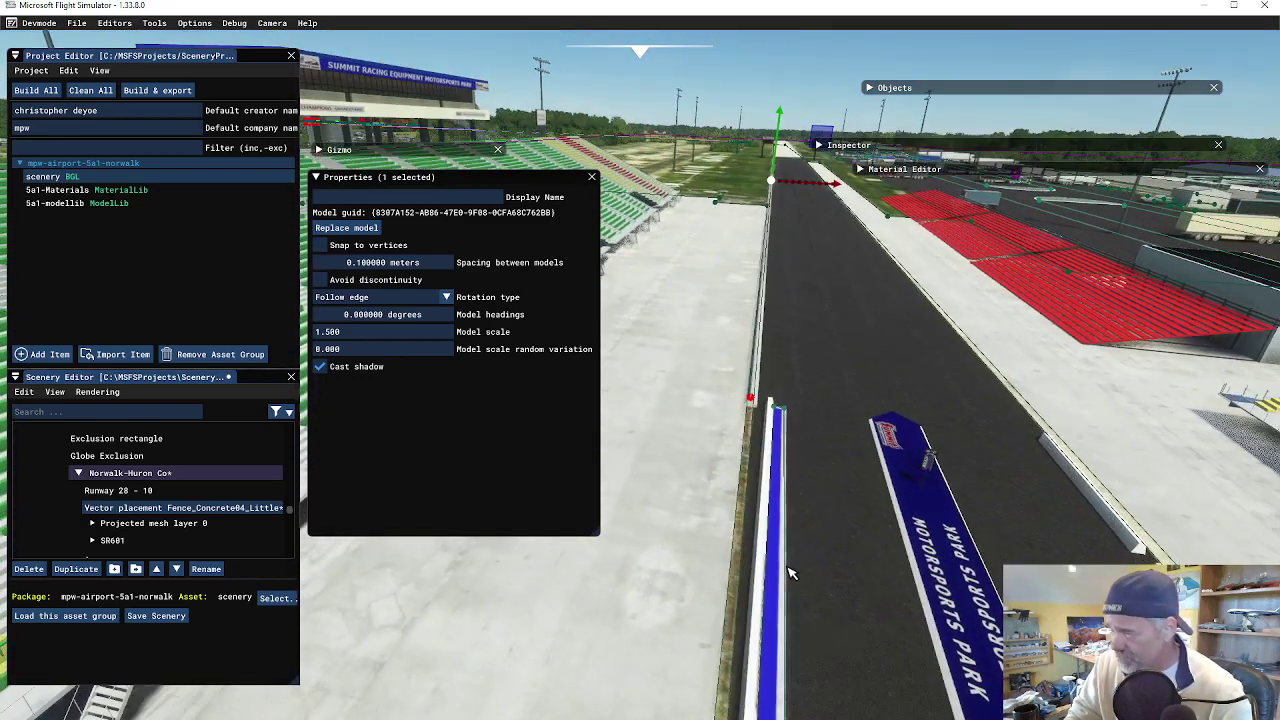
middle_click_drag(800, 507, 772, 600)
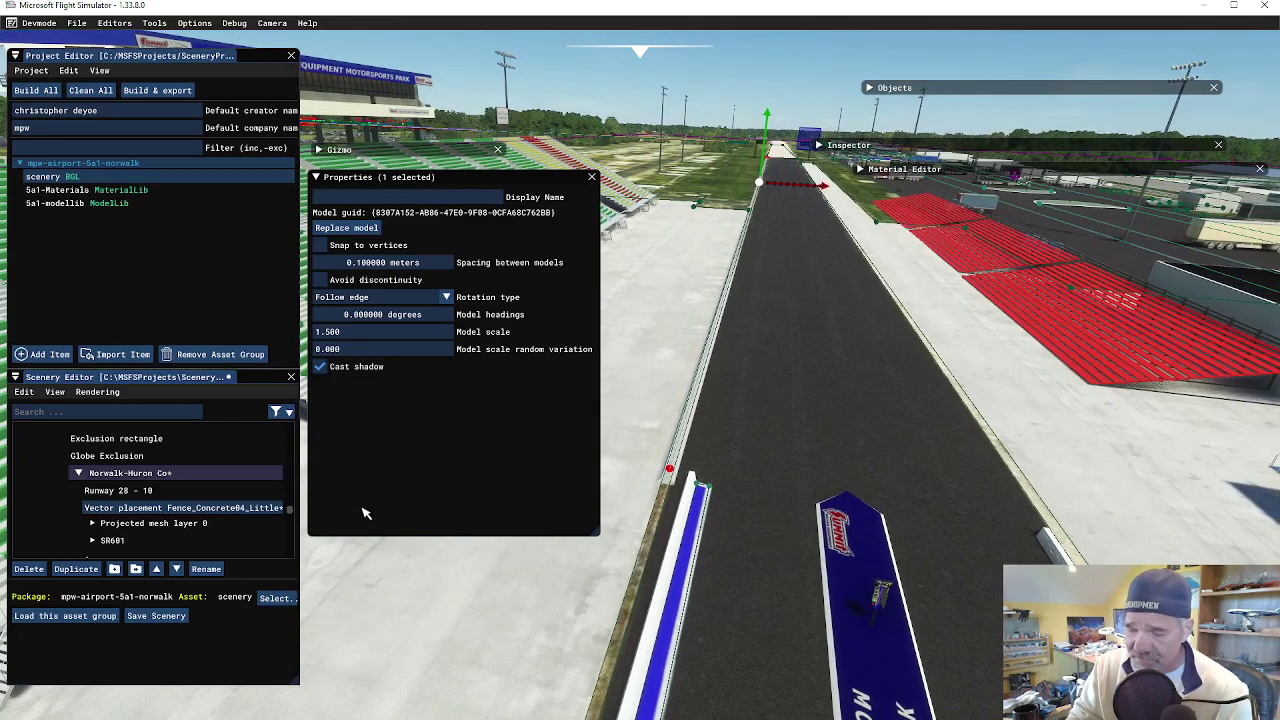
Step: Duplicate the fence vector placement and move the copy across the track to line up with the white barriers on the red-grandstand side
left_click(78, 570)
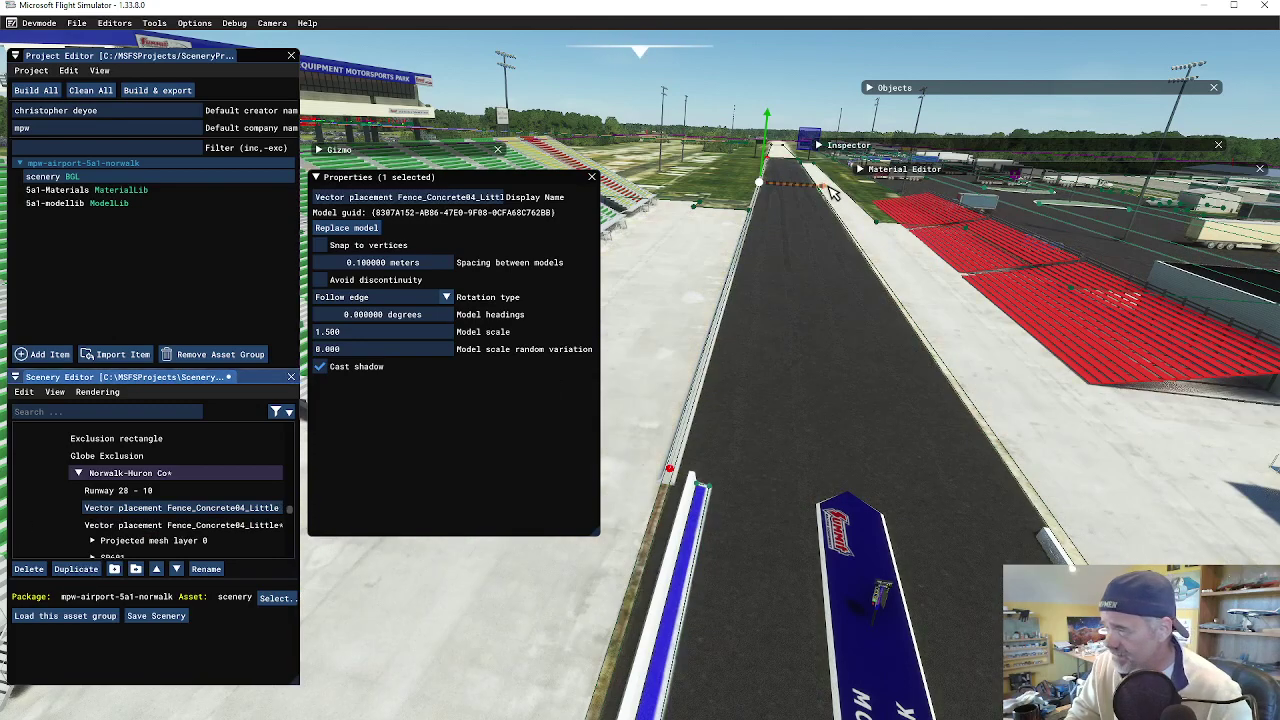
left_click_drag(832, 192, 886, 204)
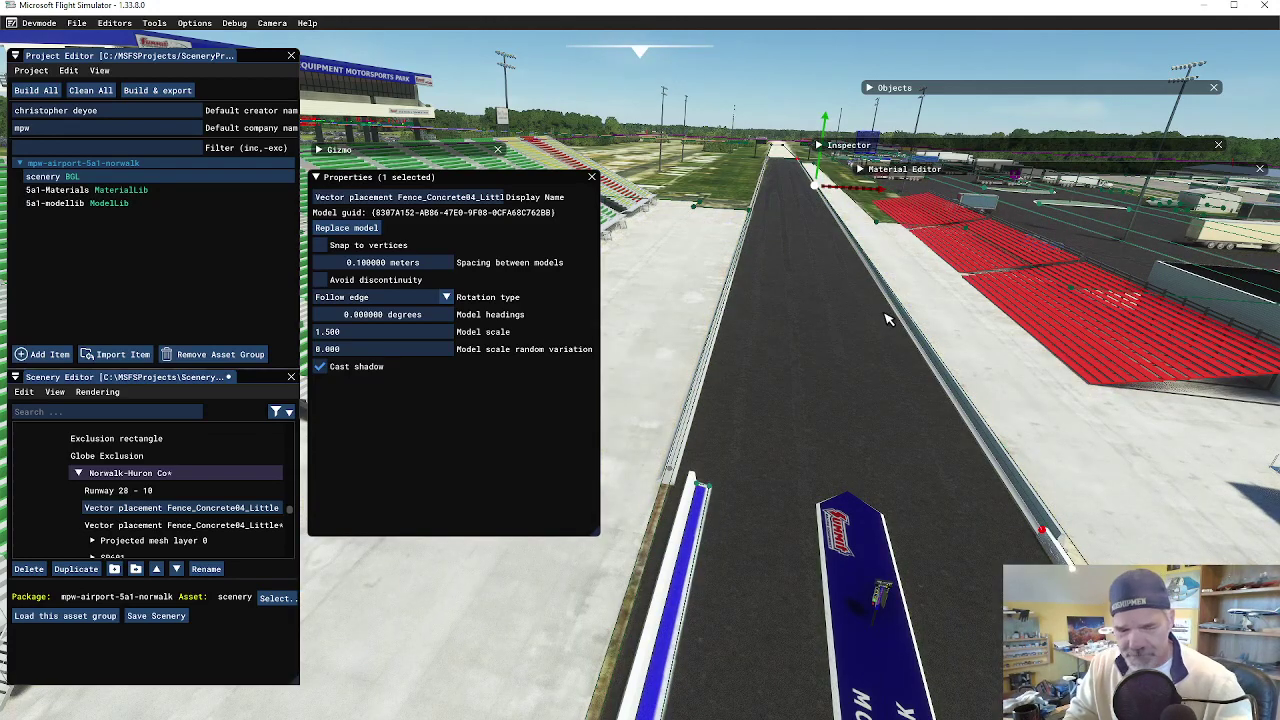
right_click_drag(860, 302, 894, 434)
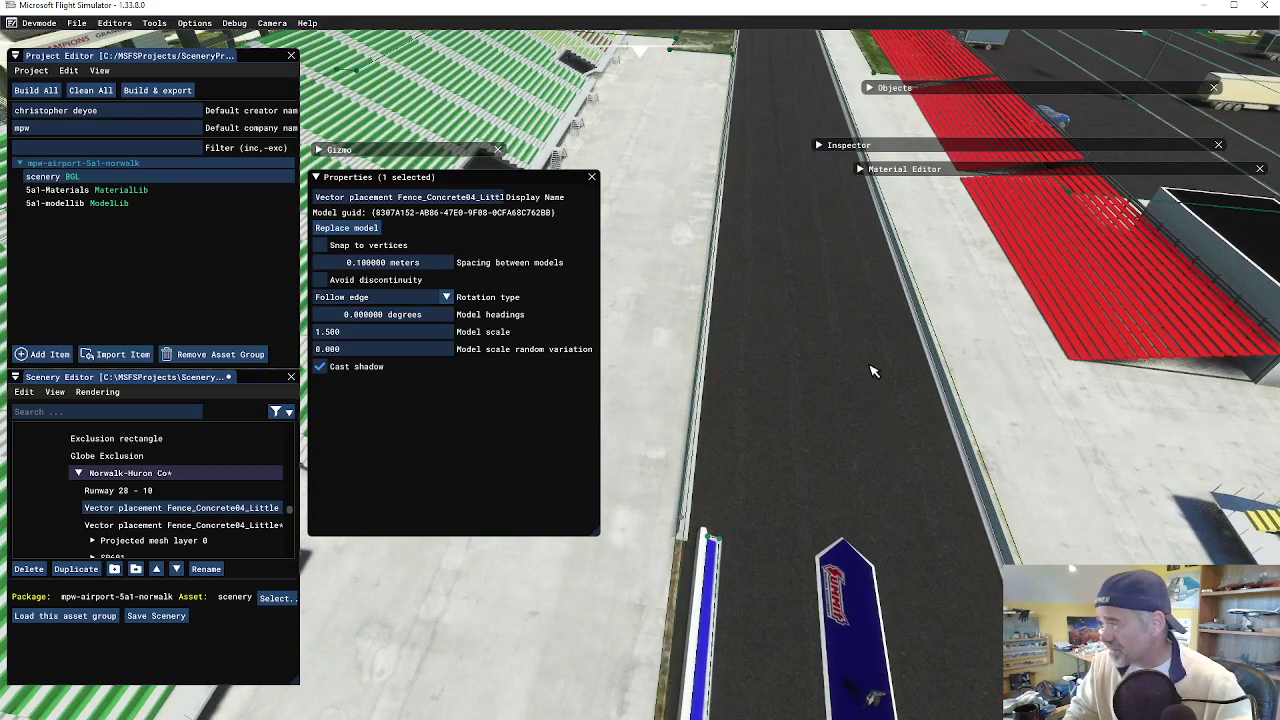
right_click_drag(870, 367, 871, 413)
scroll(871, 397, "down", 2)
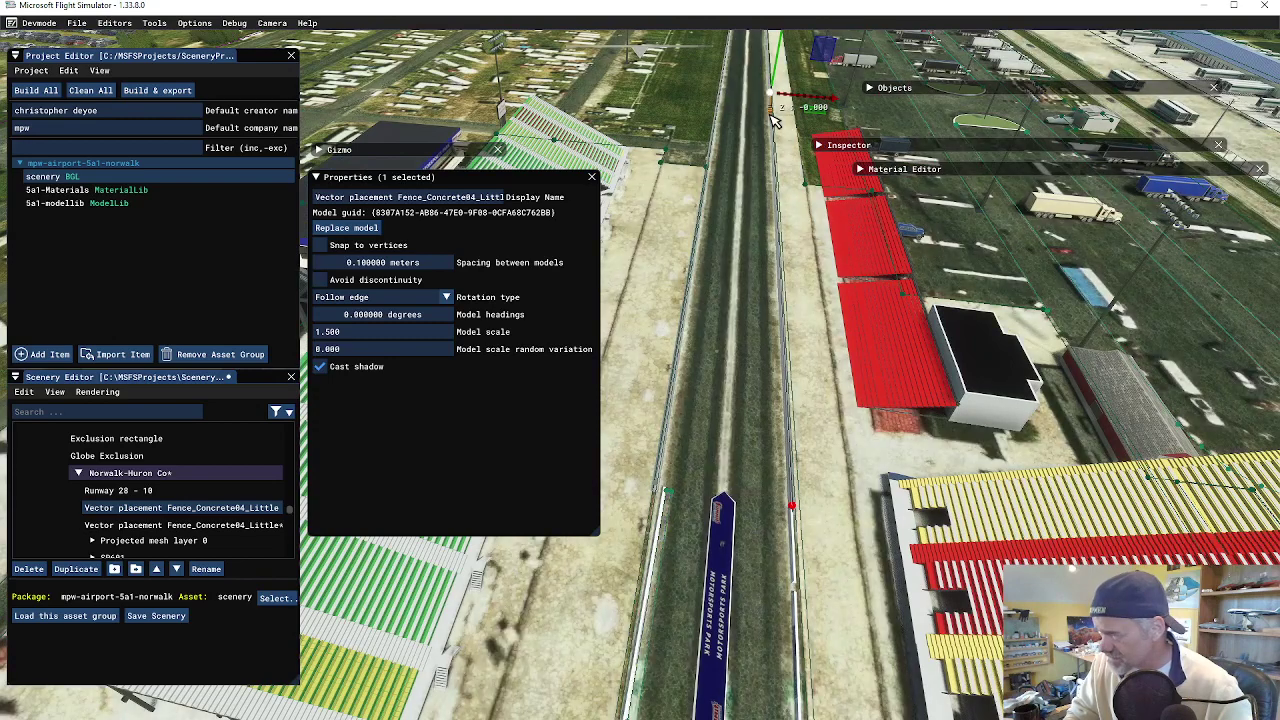
left_click_drag(769, 115, 768, 115)
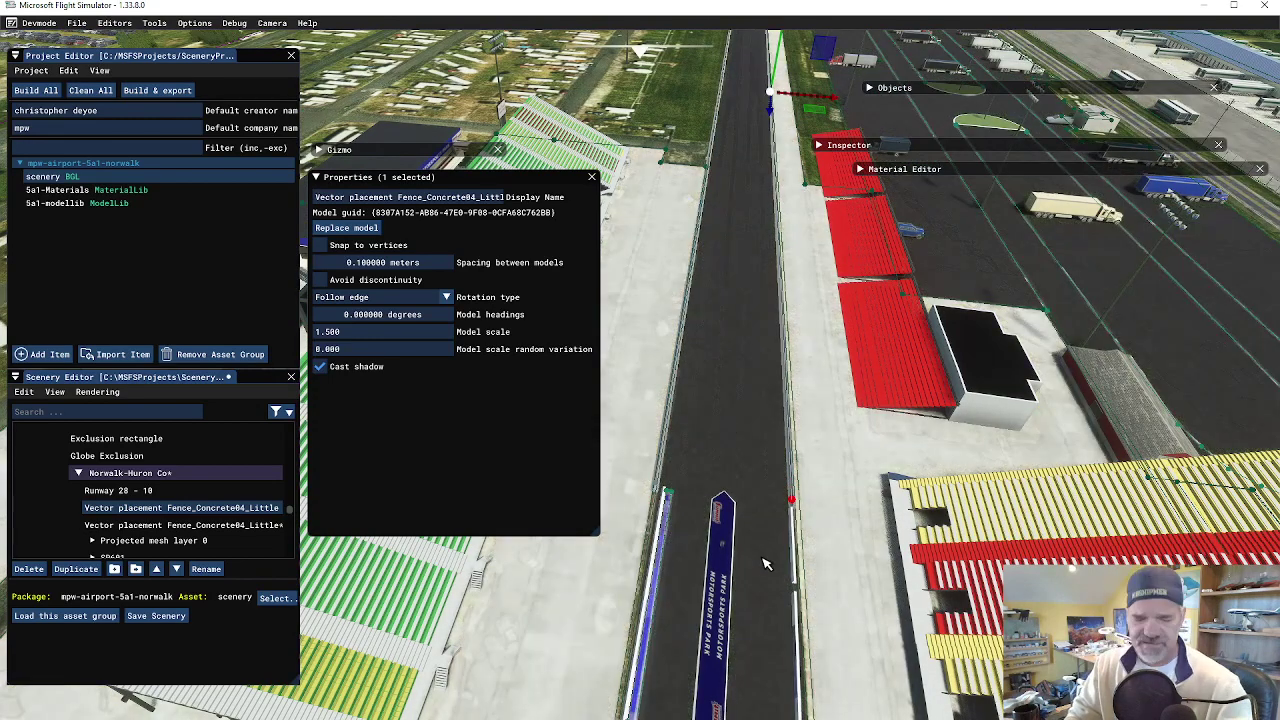
Step: Duplicate the red-grandstand-side fence and move the copy to the track's centre line, starting at the tip of the blue Summit Motorsports Park median
right_click_drag(762, 609, 708, 426)
key("w")
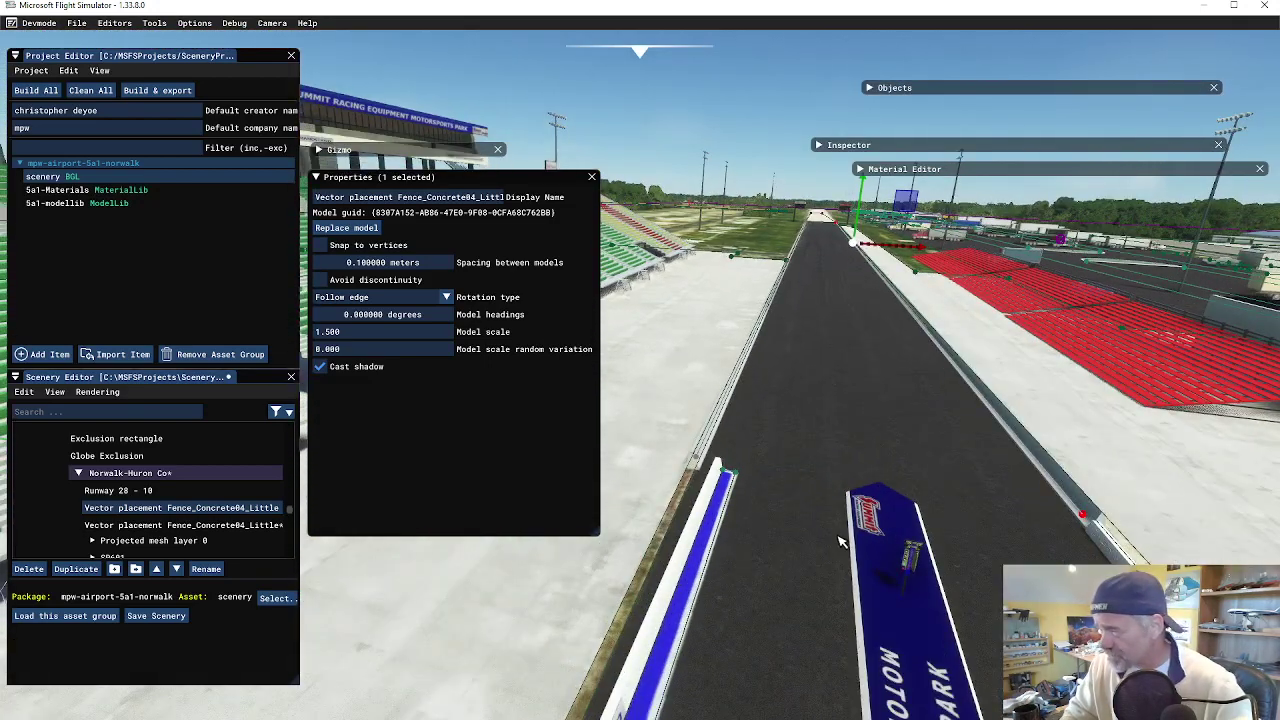
key("d")
key("s")
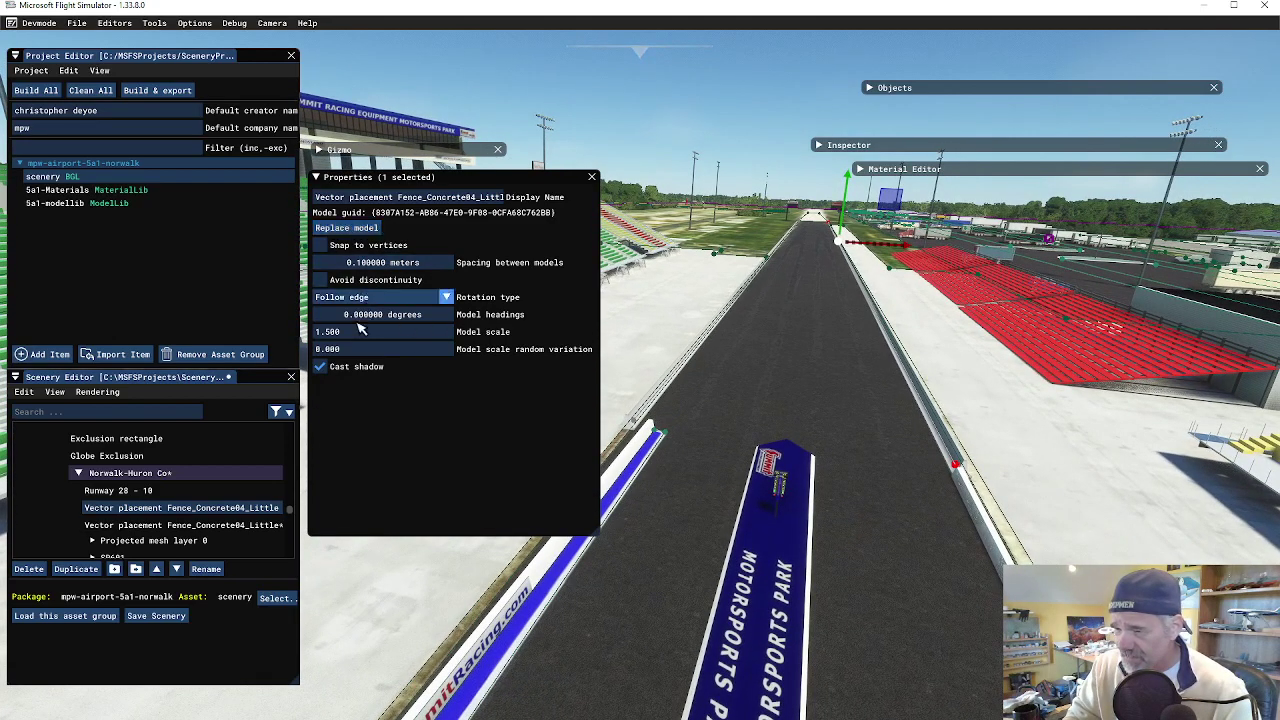
left_click(78, 569)
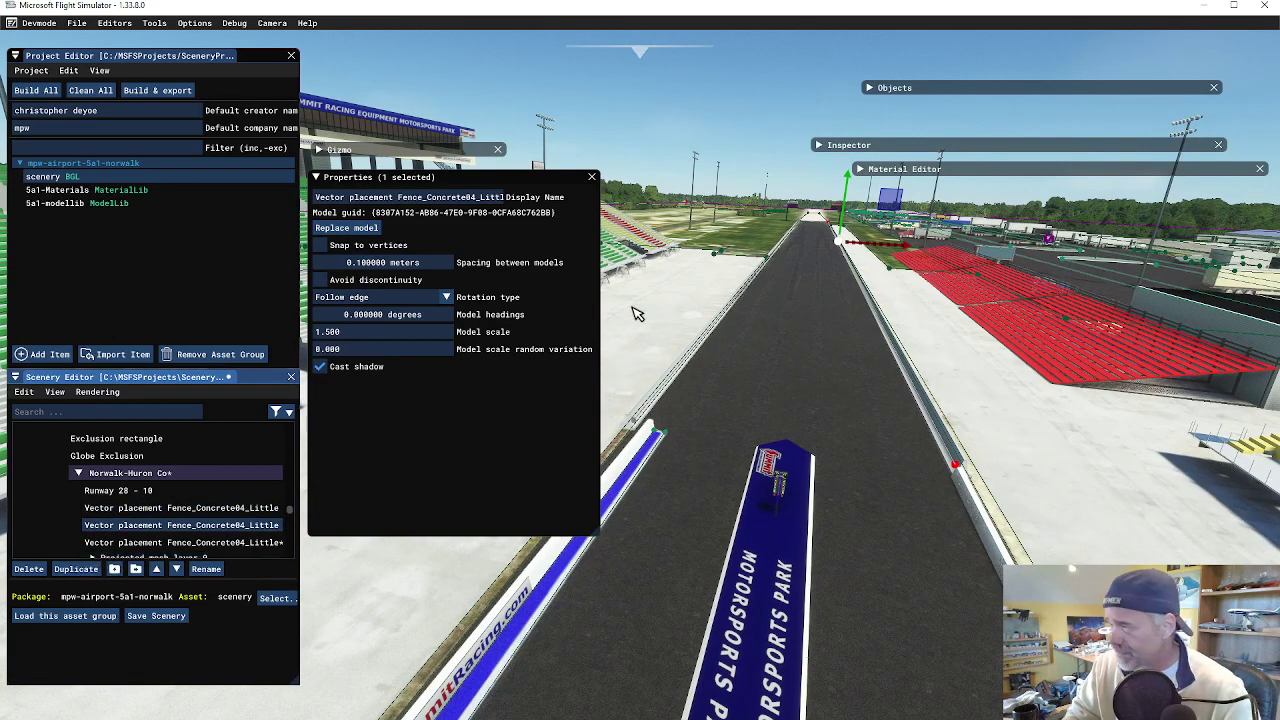
left_click_drag(909, 247, 878, 260)
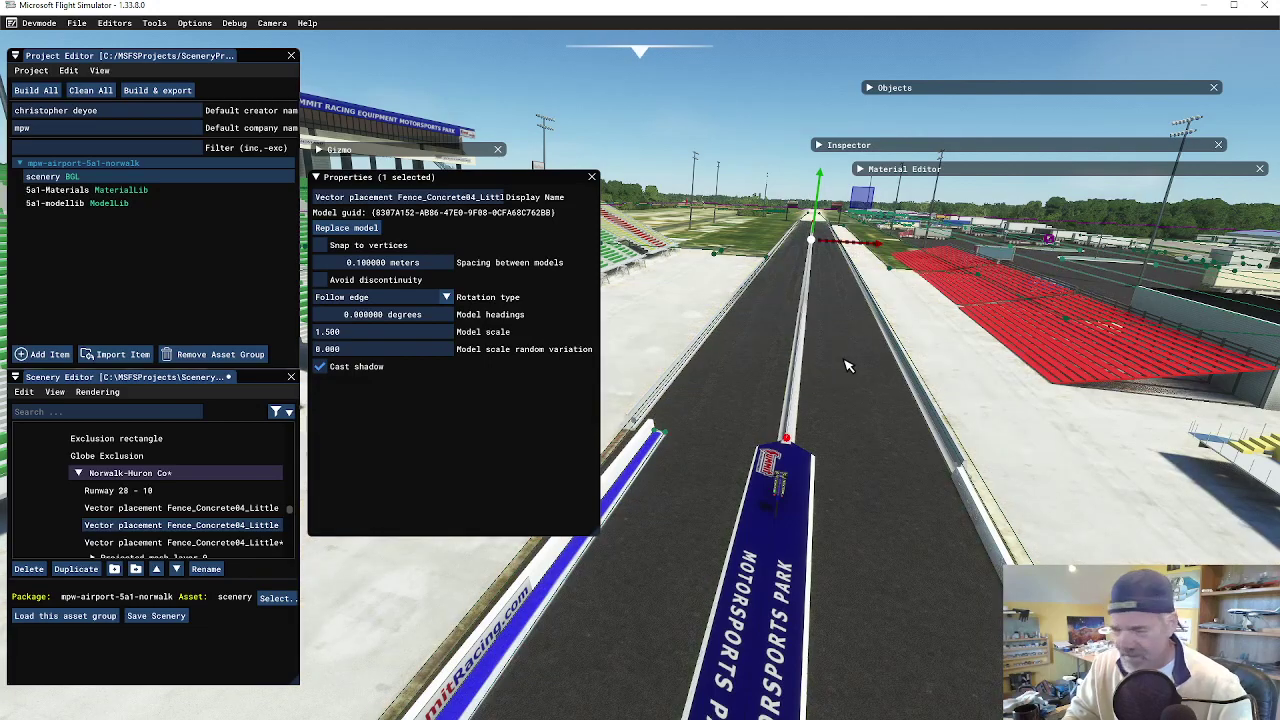
right_click_drag(840, 365, 851, 424)
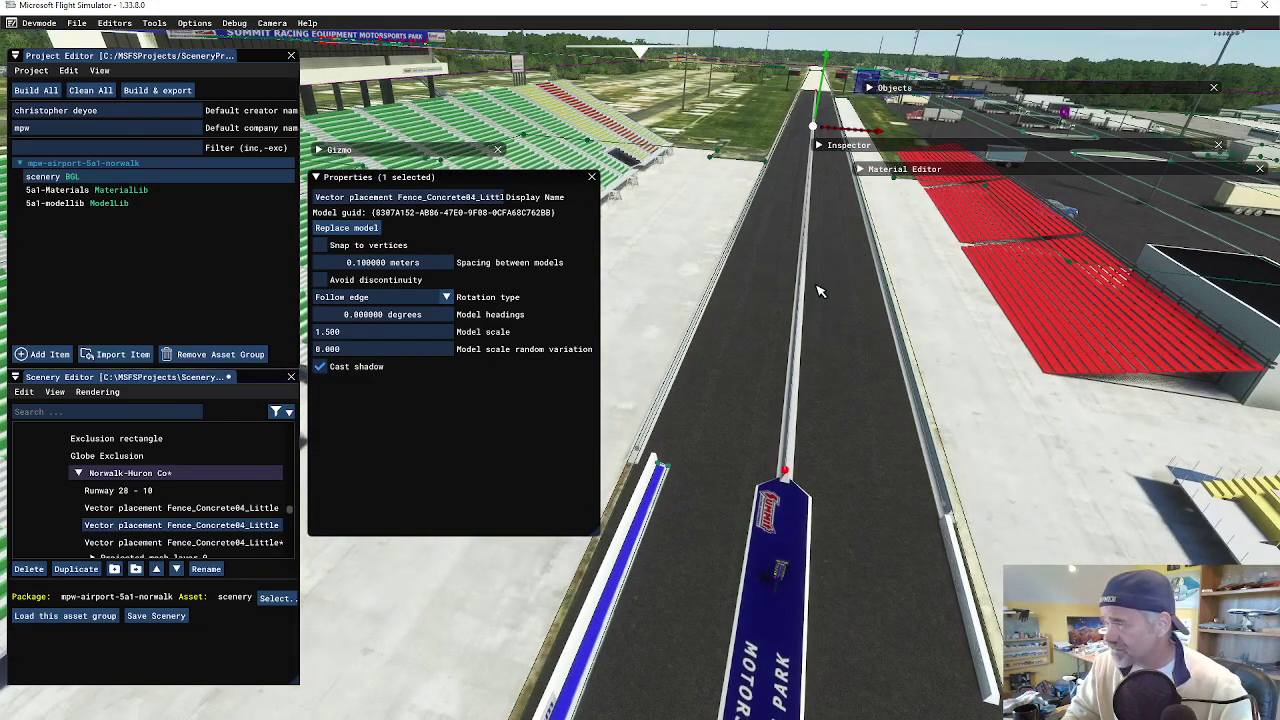
right_click_drag(808, 300, 800, 364)
scroll(807, 348, "down", 3)
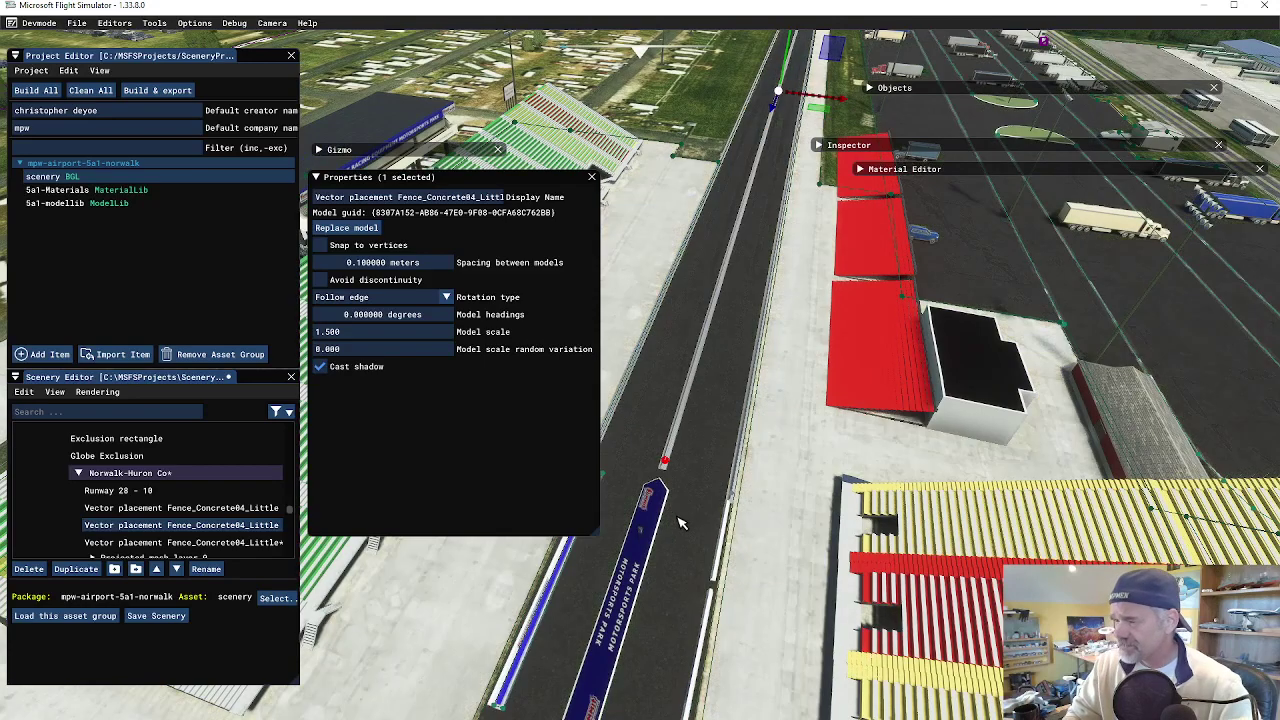
middle_click_drag(700, 525, 757, 357)
scroll(730, 419, "up", 3)
scroll(751, 424, "up", 3)
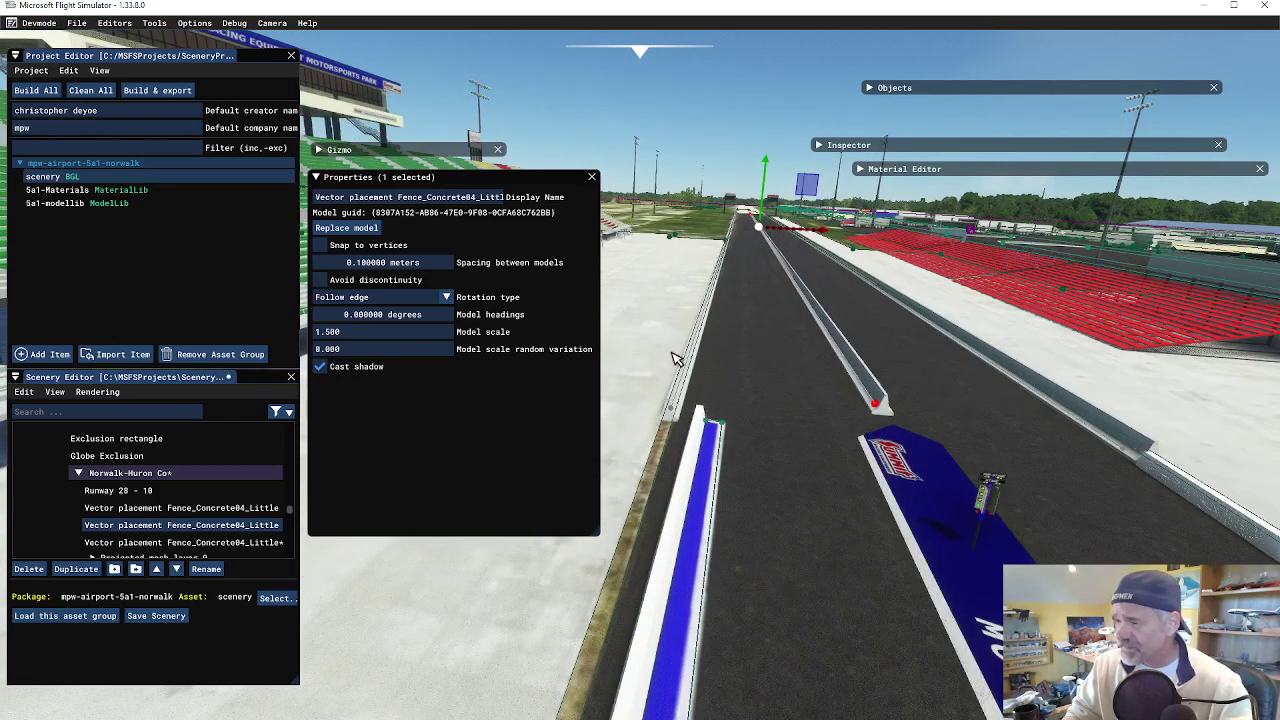